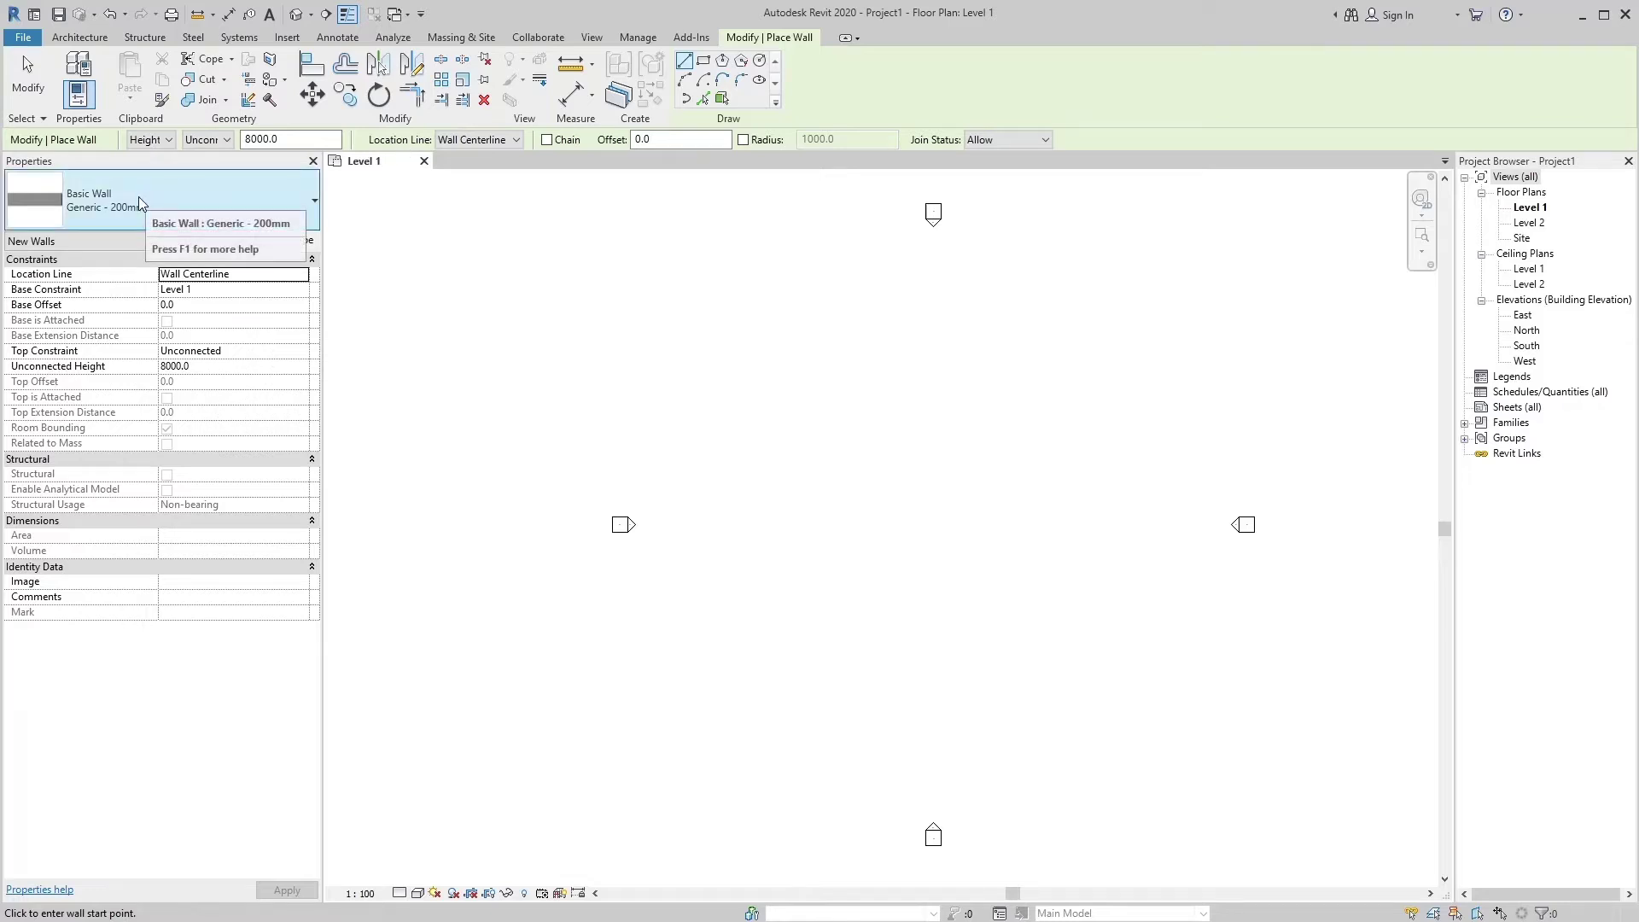
Adjust the Place Wall options-bar settings, selecting the 8000.0 wall height value
click(93, 144)
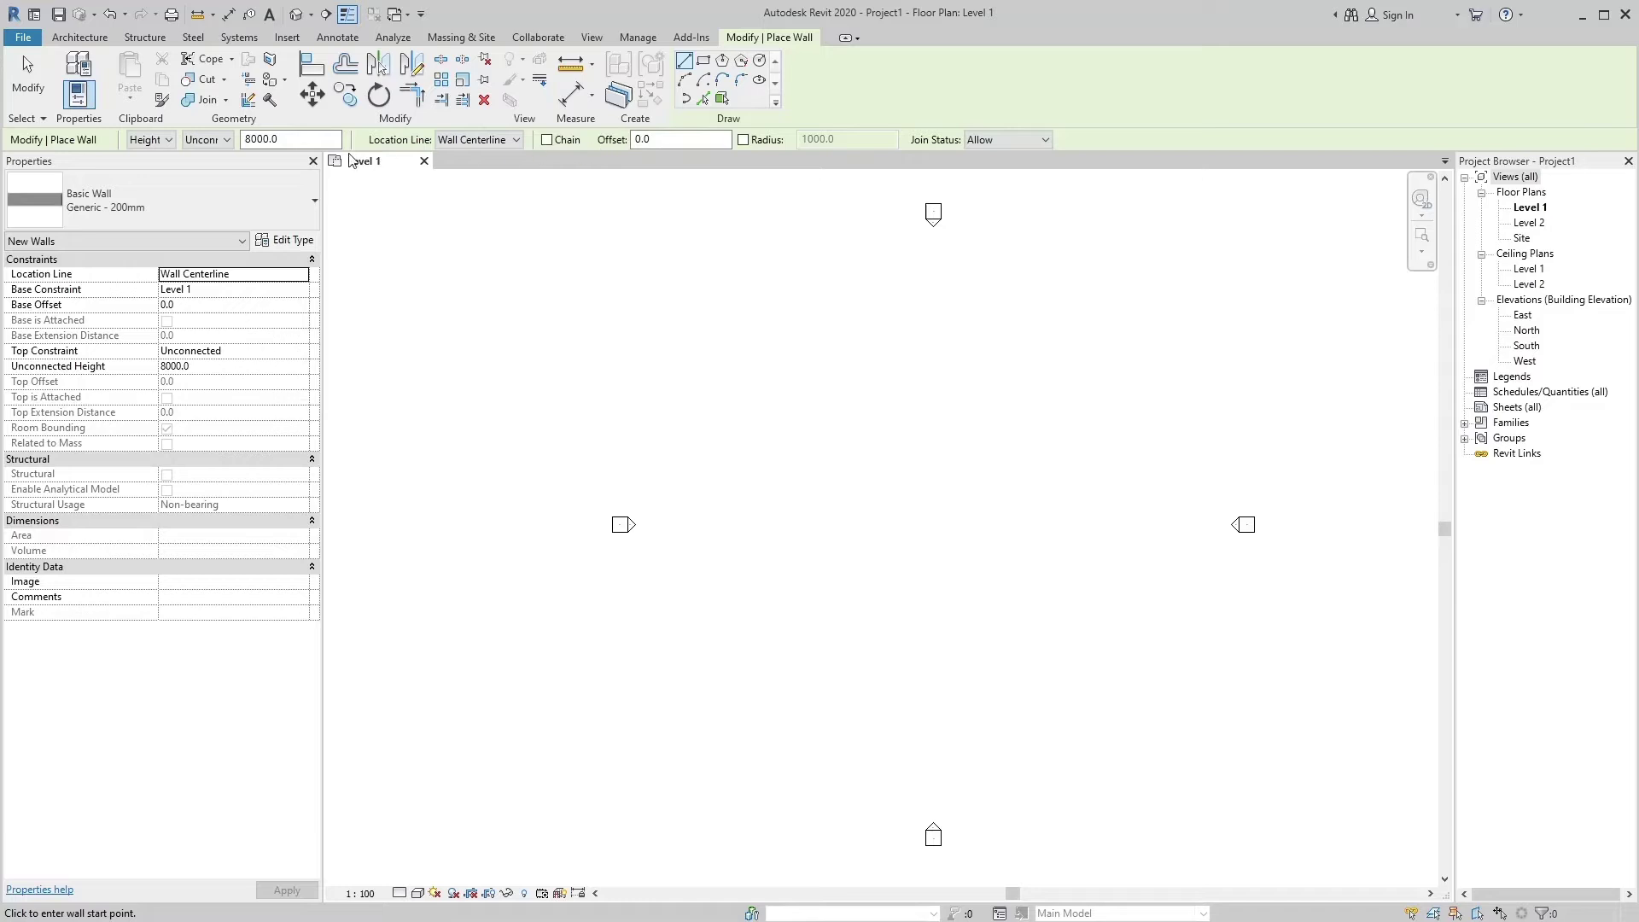
click(210, 145)
click(247, 142)
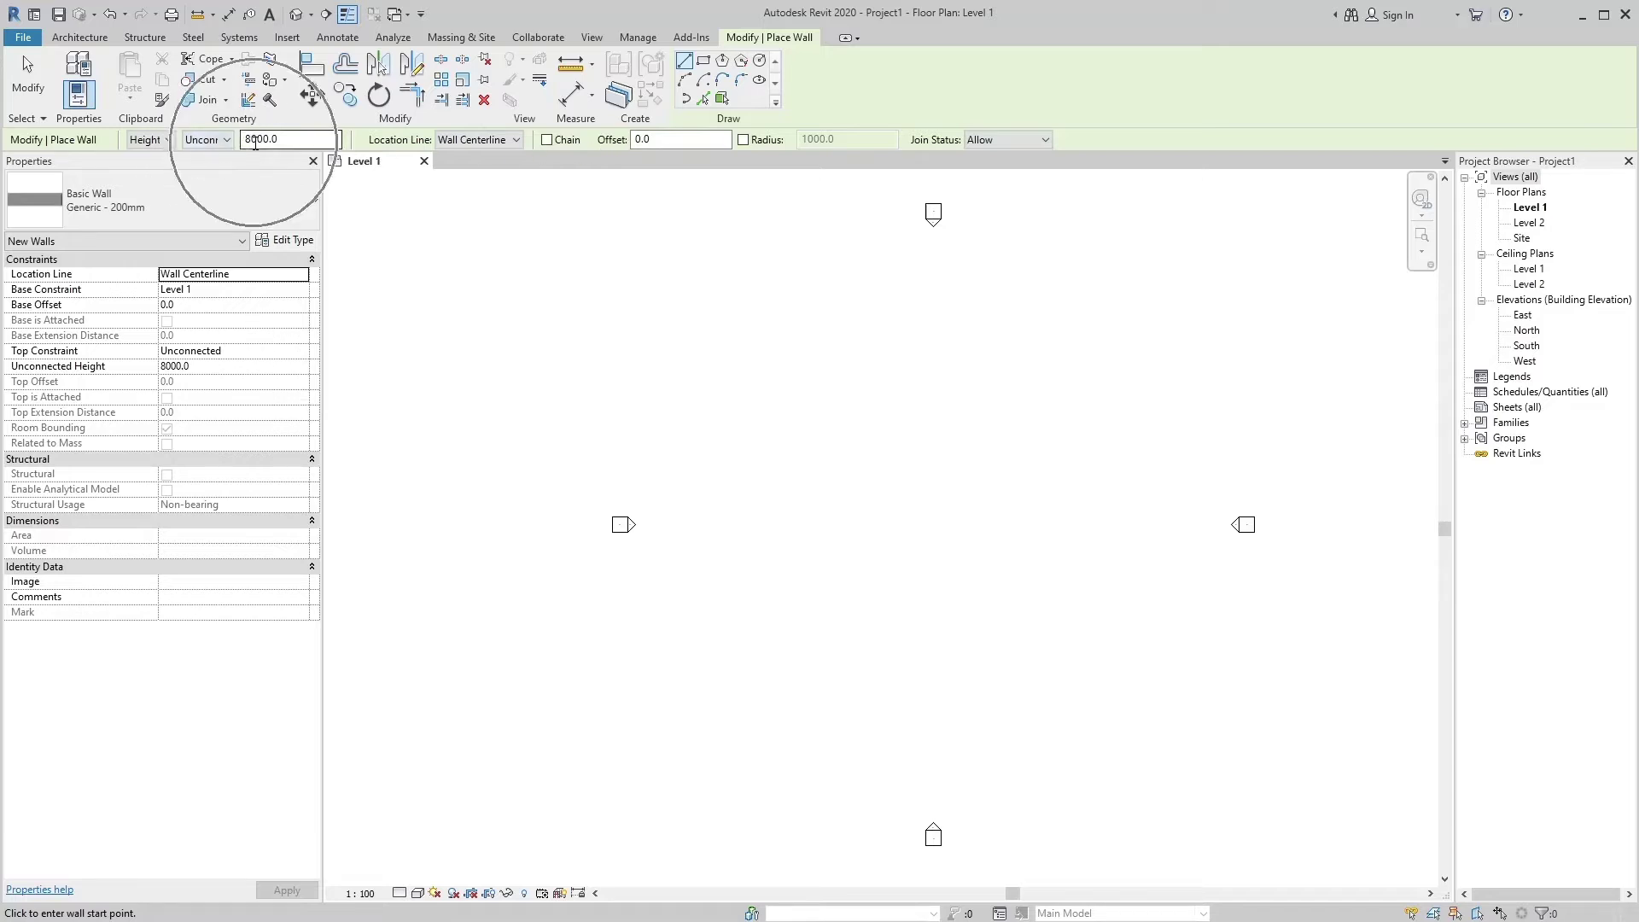
click(378, 210)
click(341, 113)
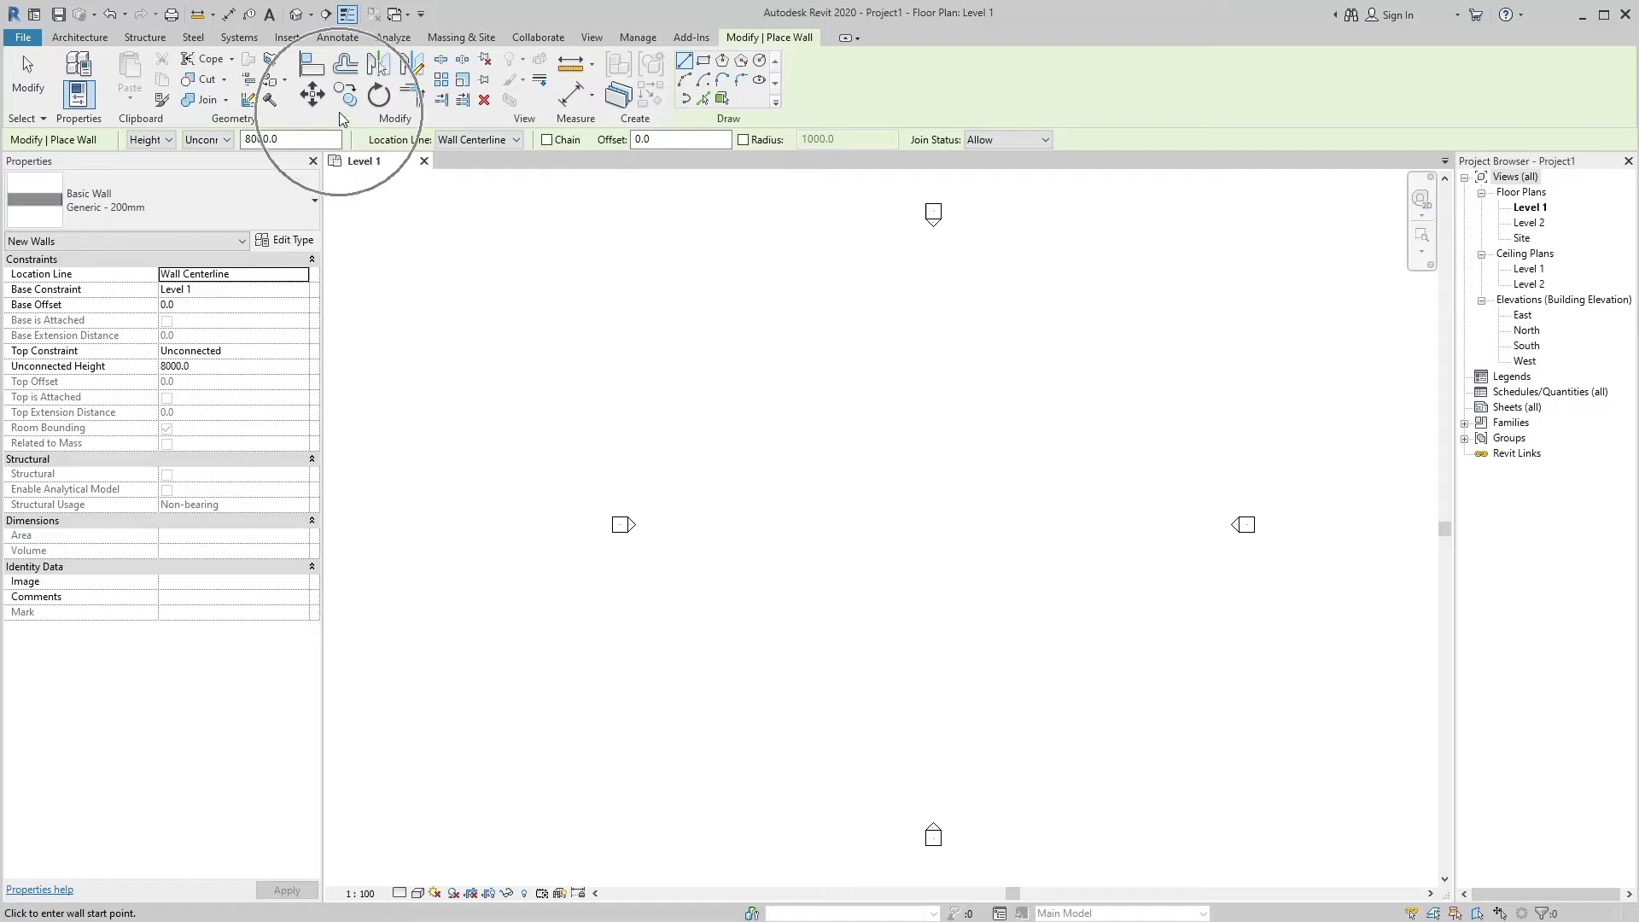
click(368, 138)
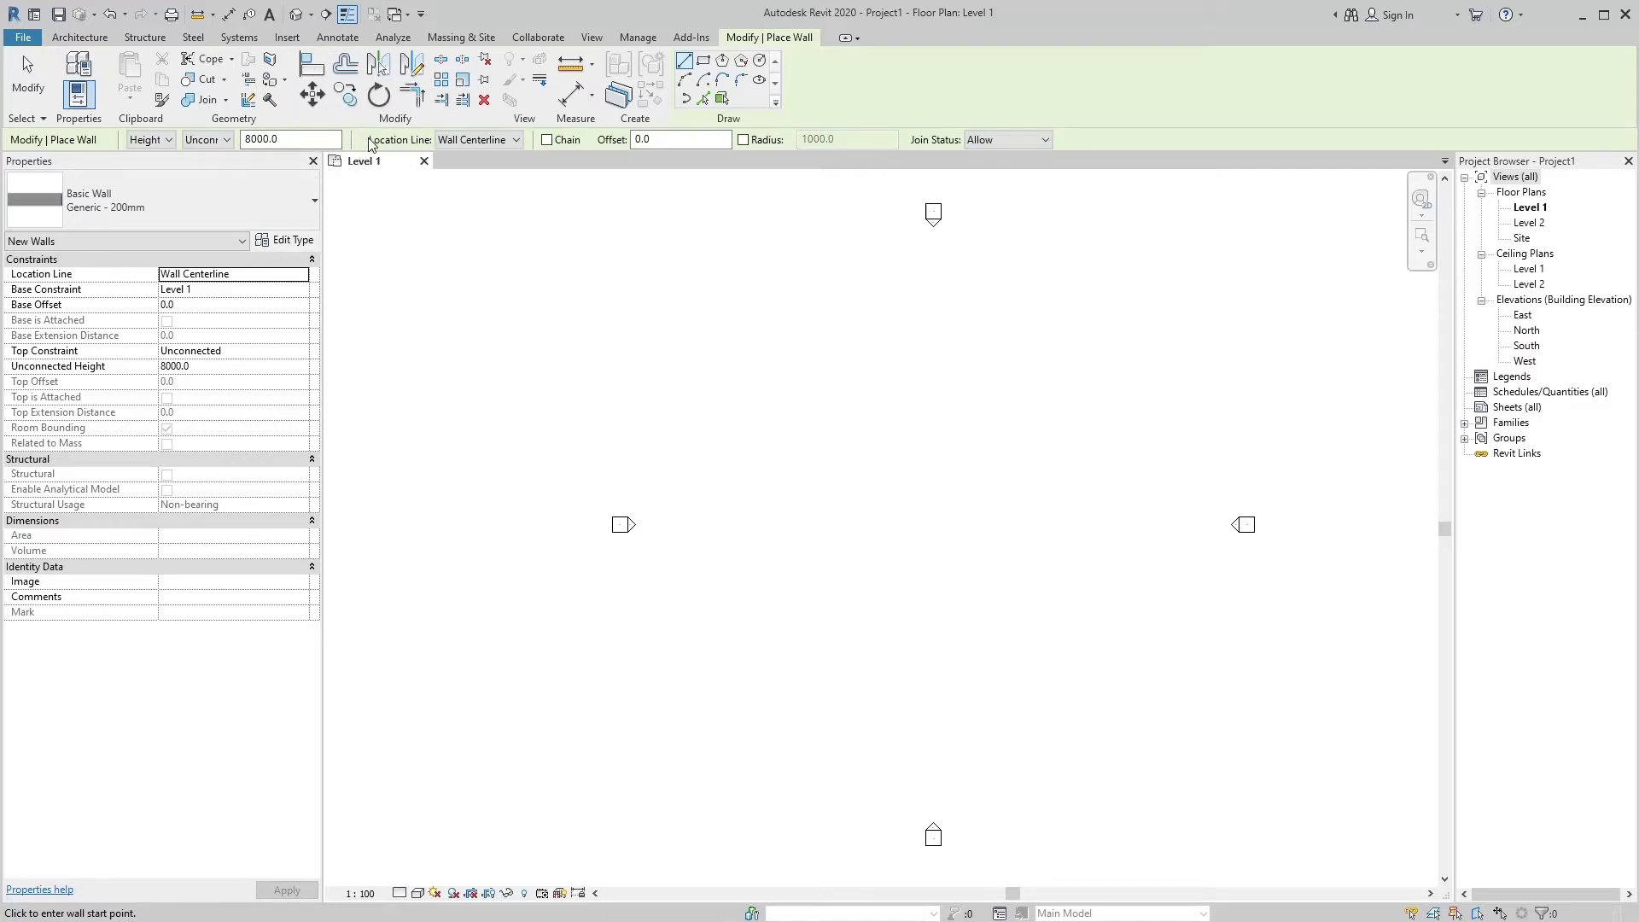
click(369, 138)
Dock the wall placement options bar below the view, then restore it to its original spot
right_click(370, 142)
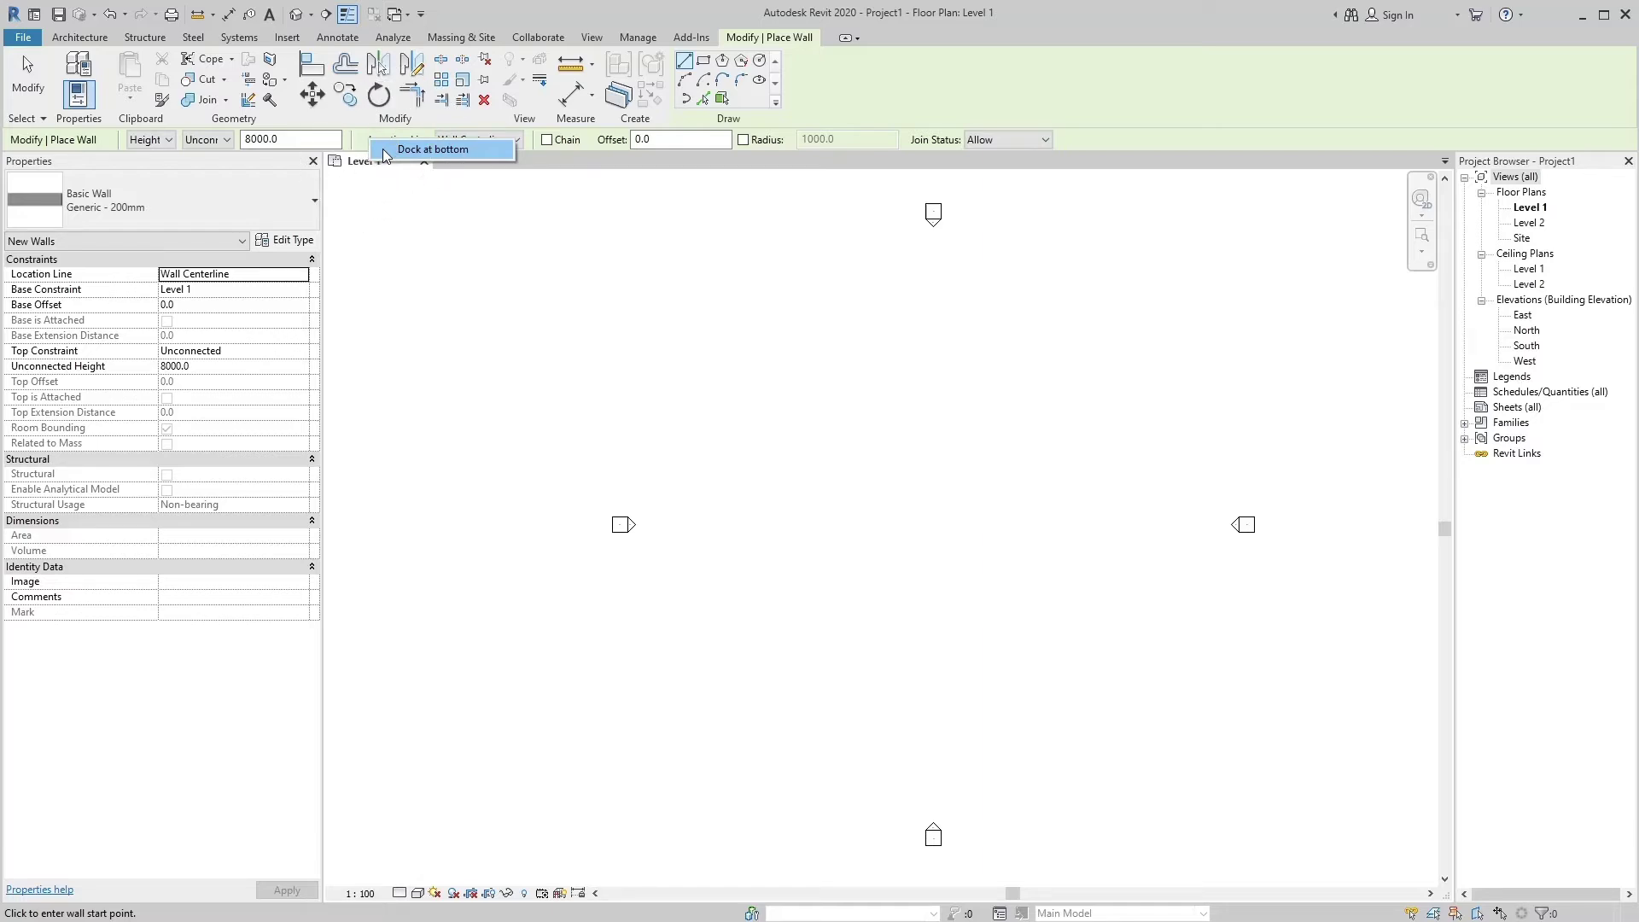
click(383, 149)
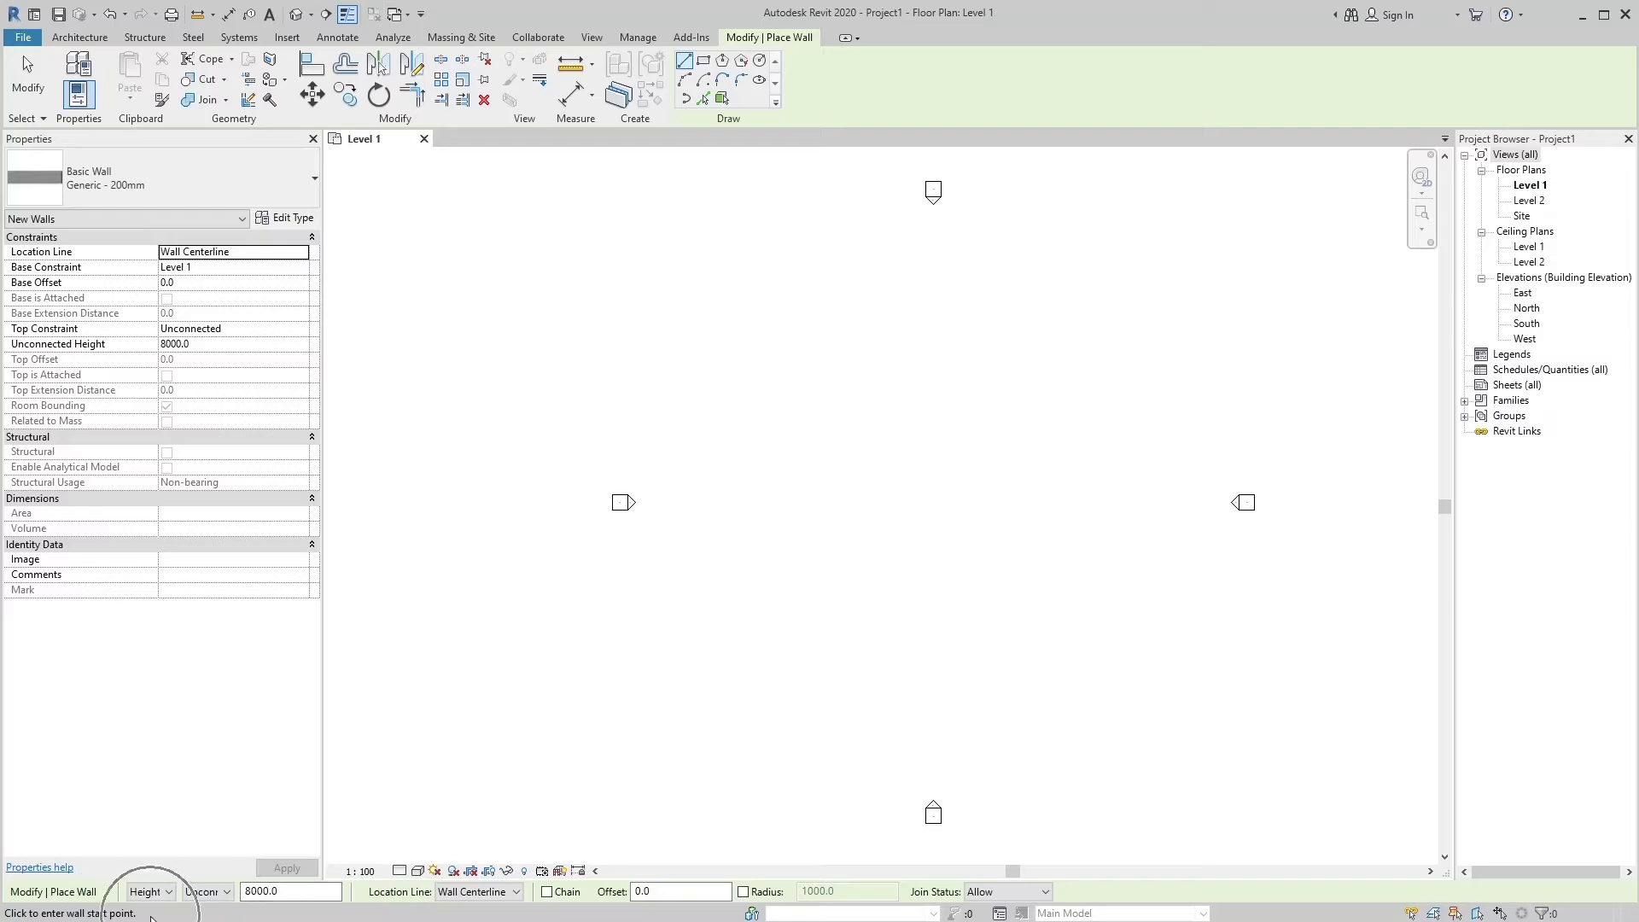
right_click(368, 892)
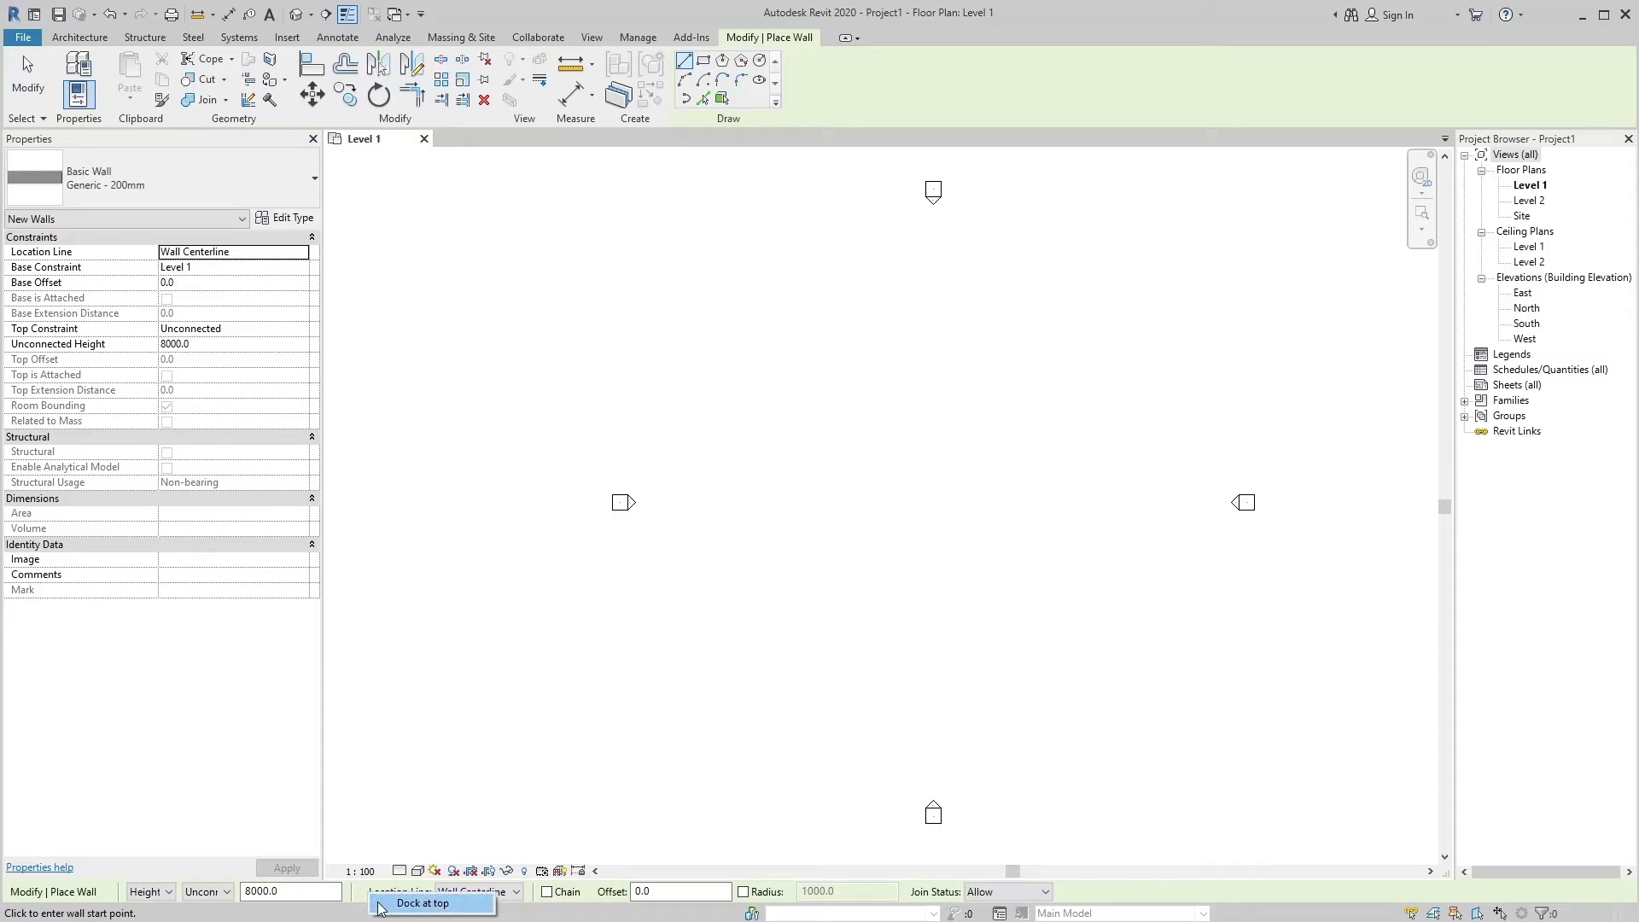
click(419, 903)
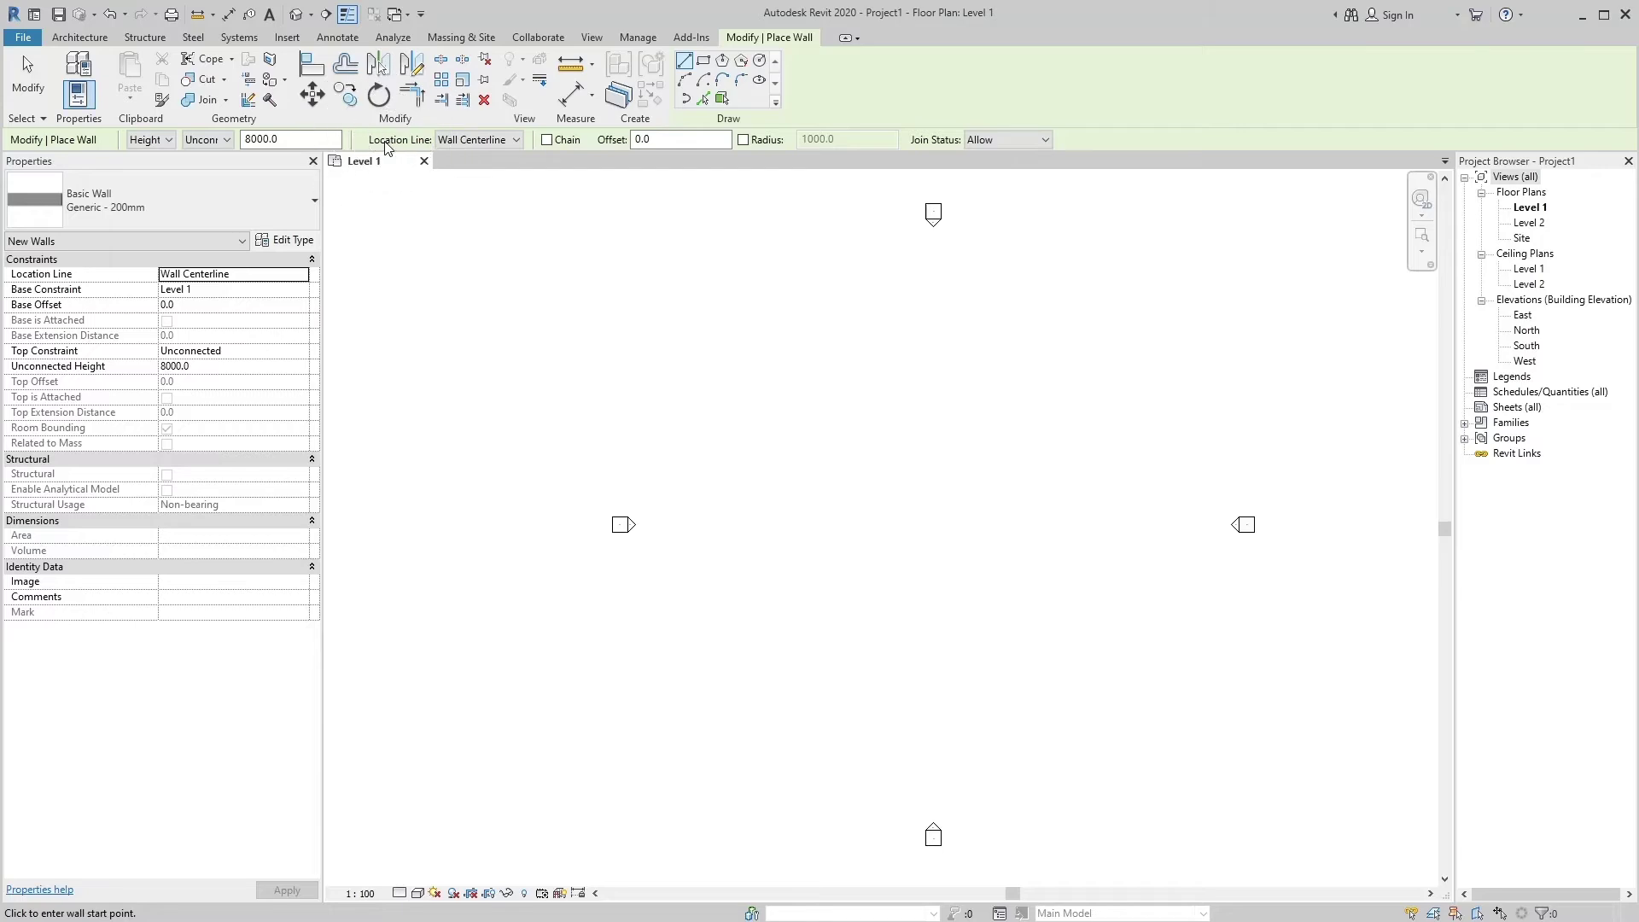
Exit wall placement and briefly start, then cancel, the Door tool
key(Escape)
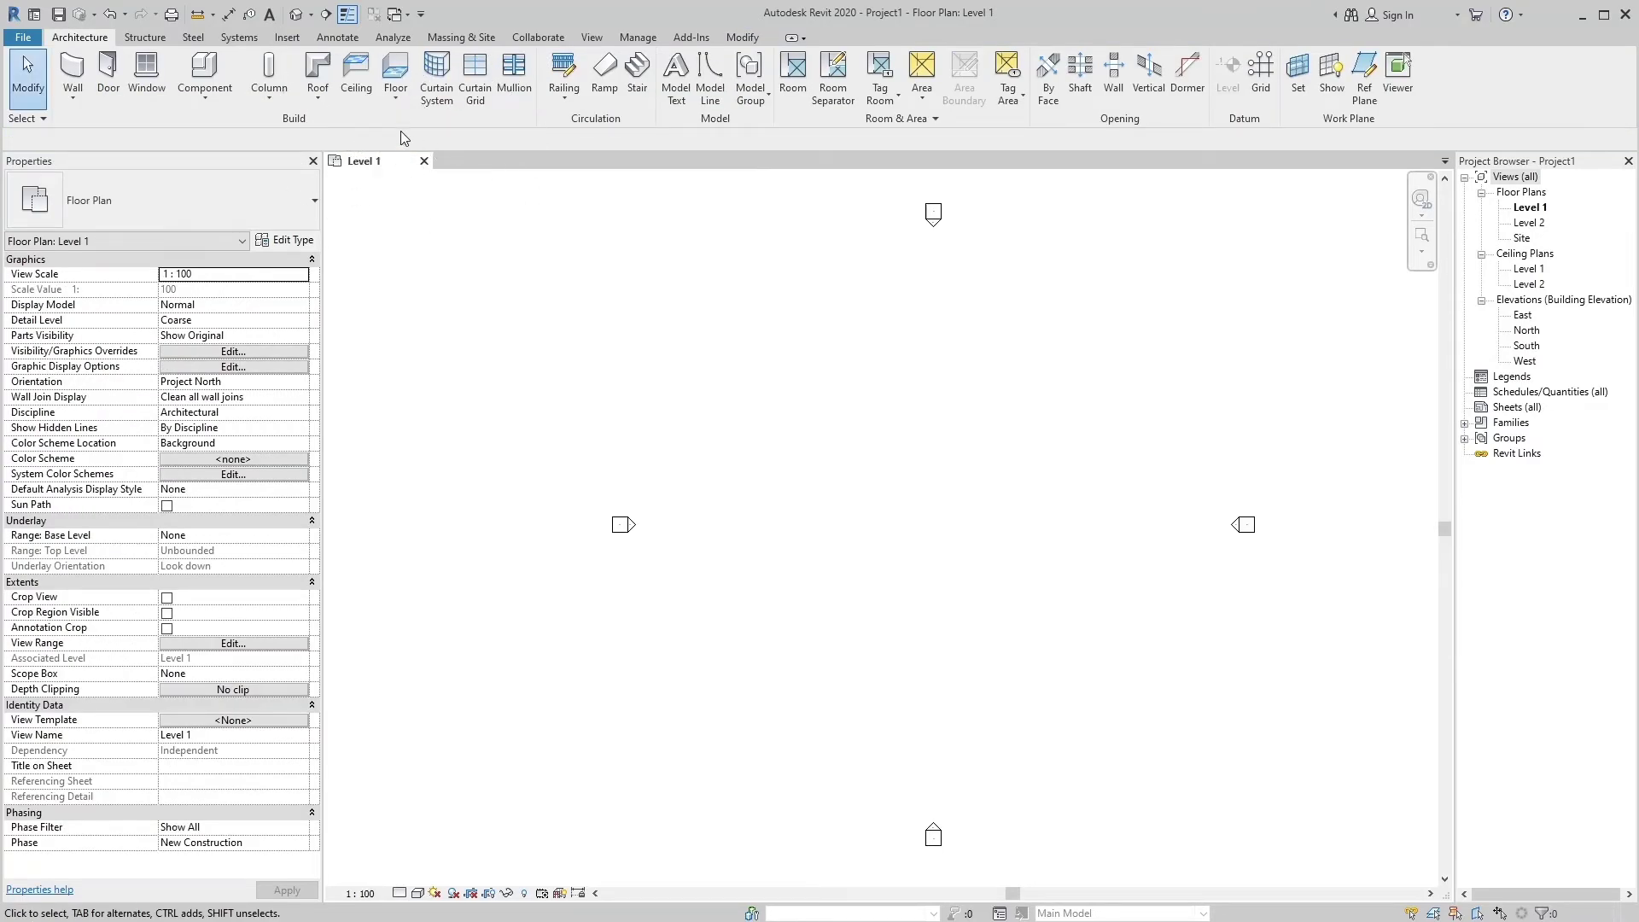
click(110, 72)
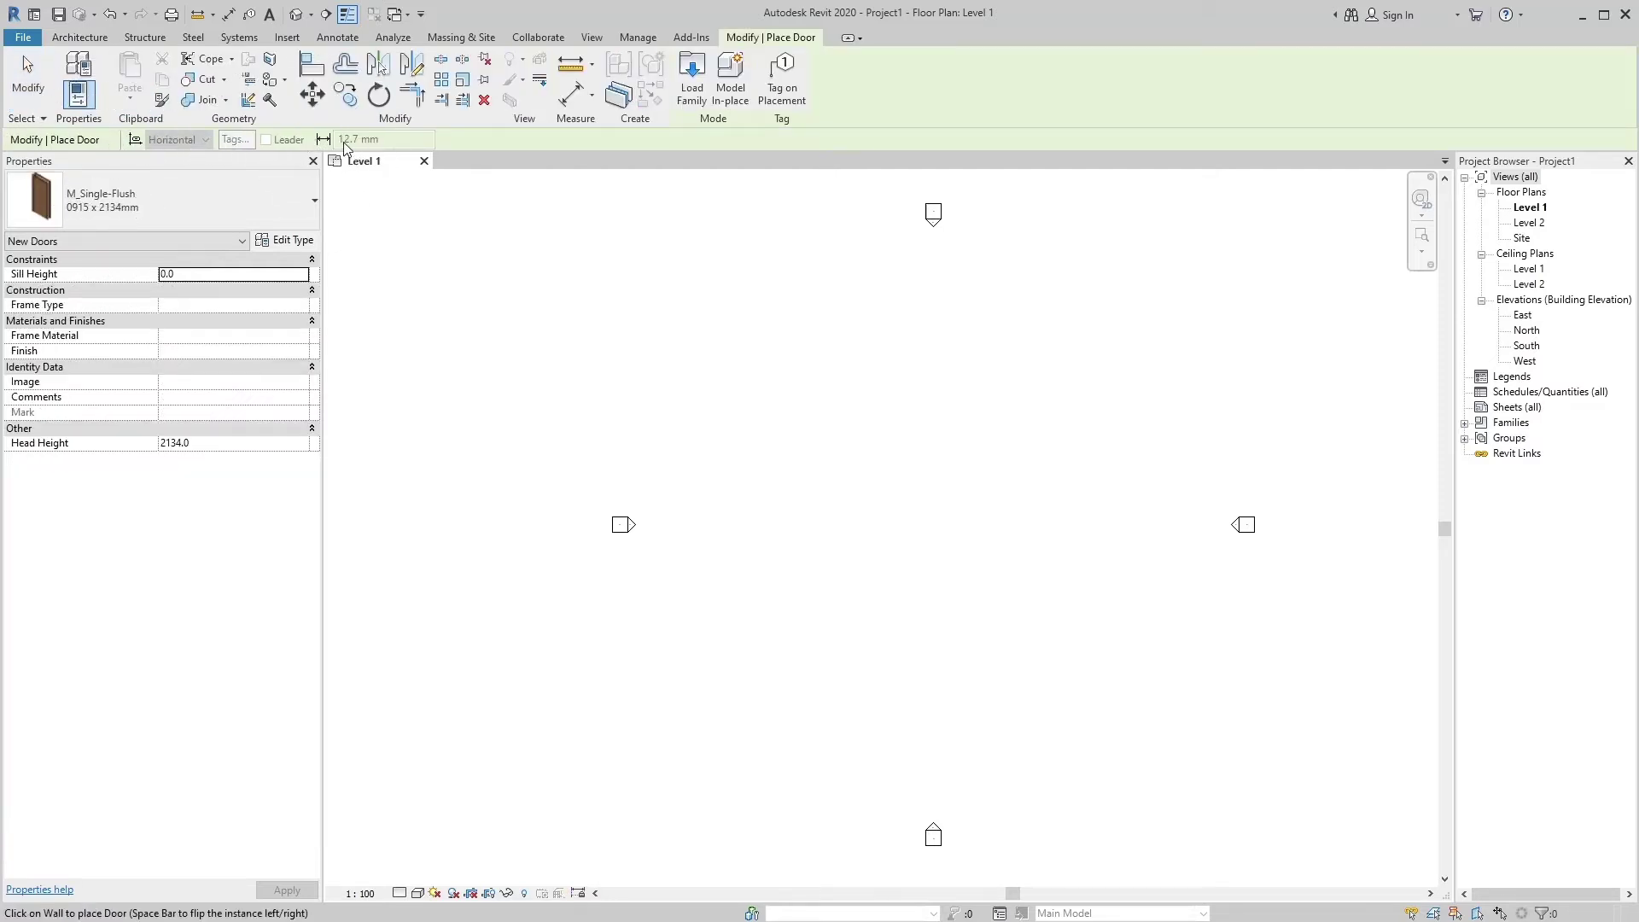
key(Escape)
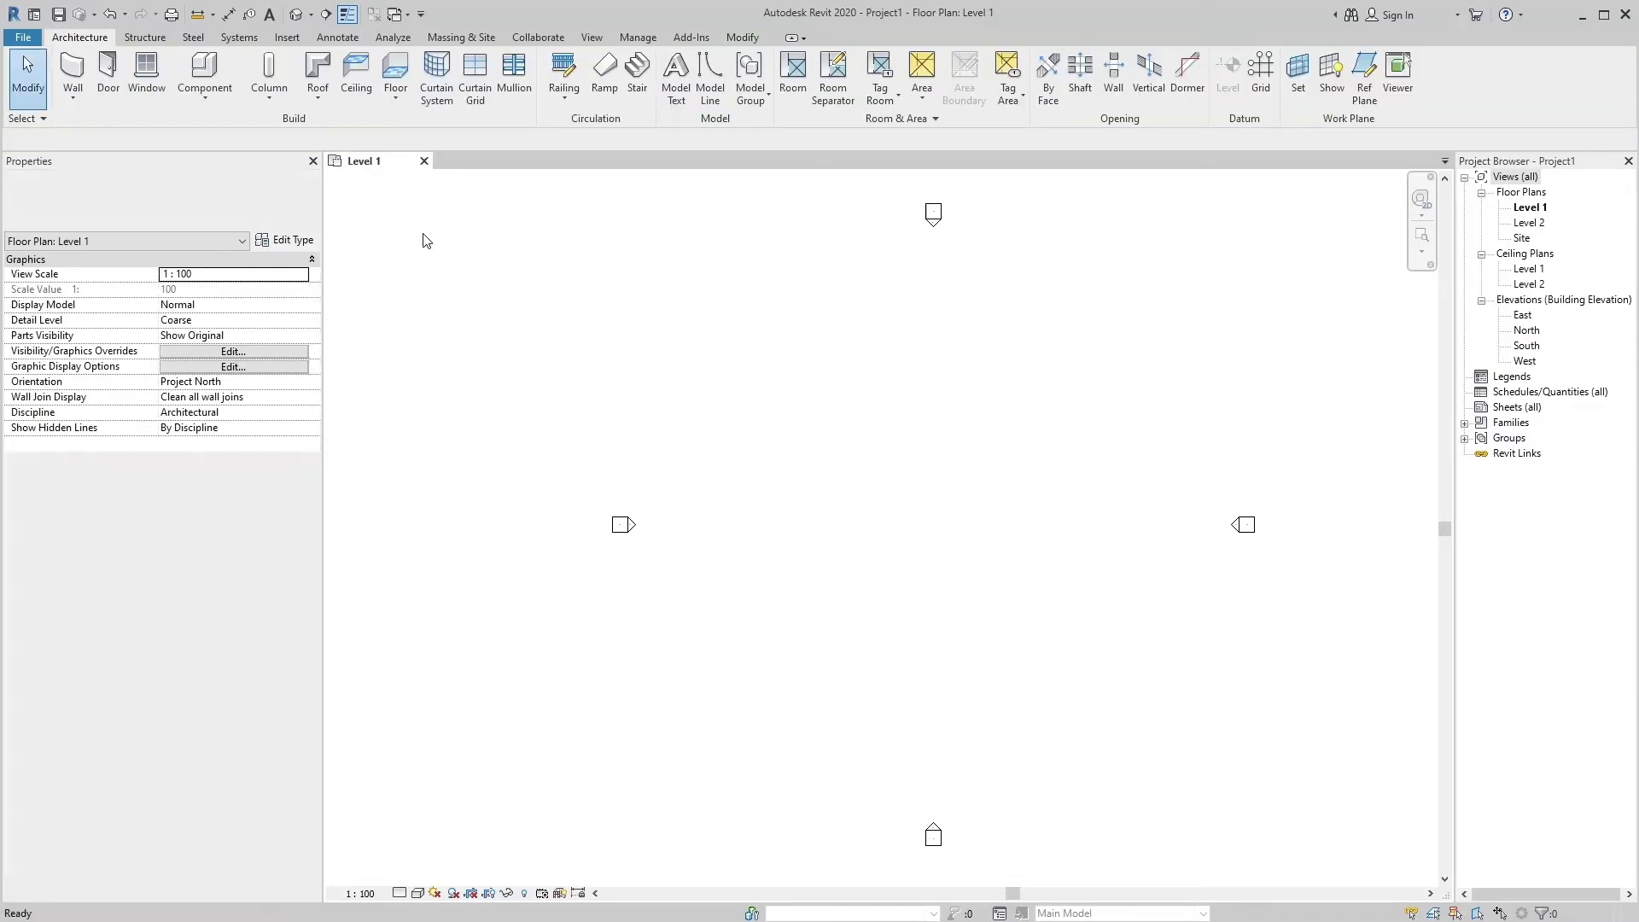
Restart the Wall tool with upward Height, an Unconnected top and the Wall Centerline location line
click(72, 76)
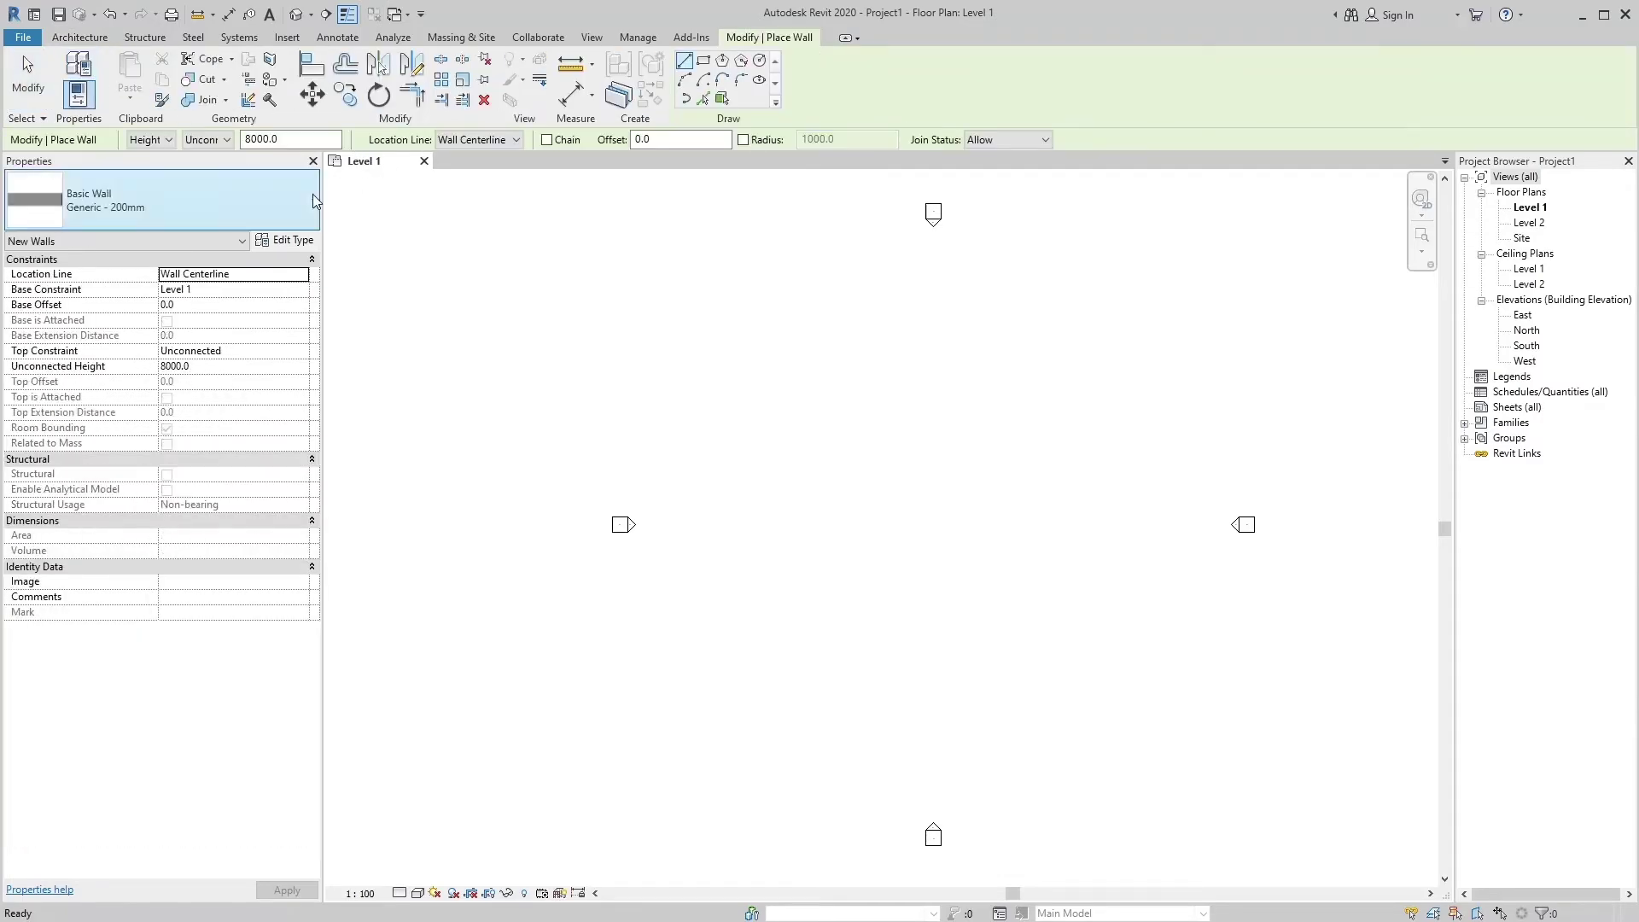
click(171, 139)
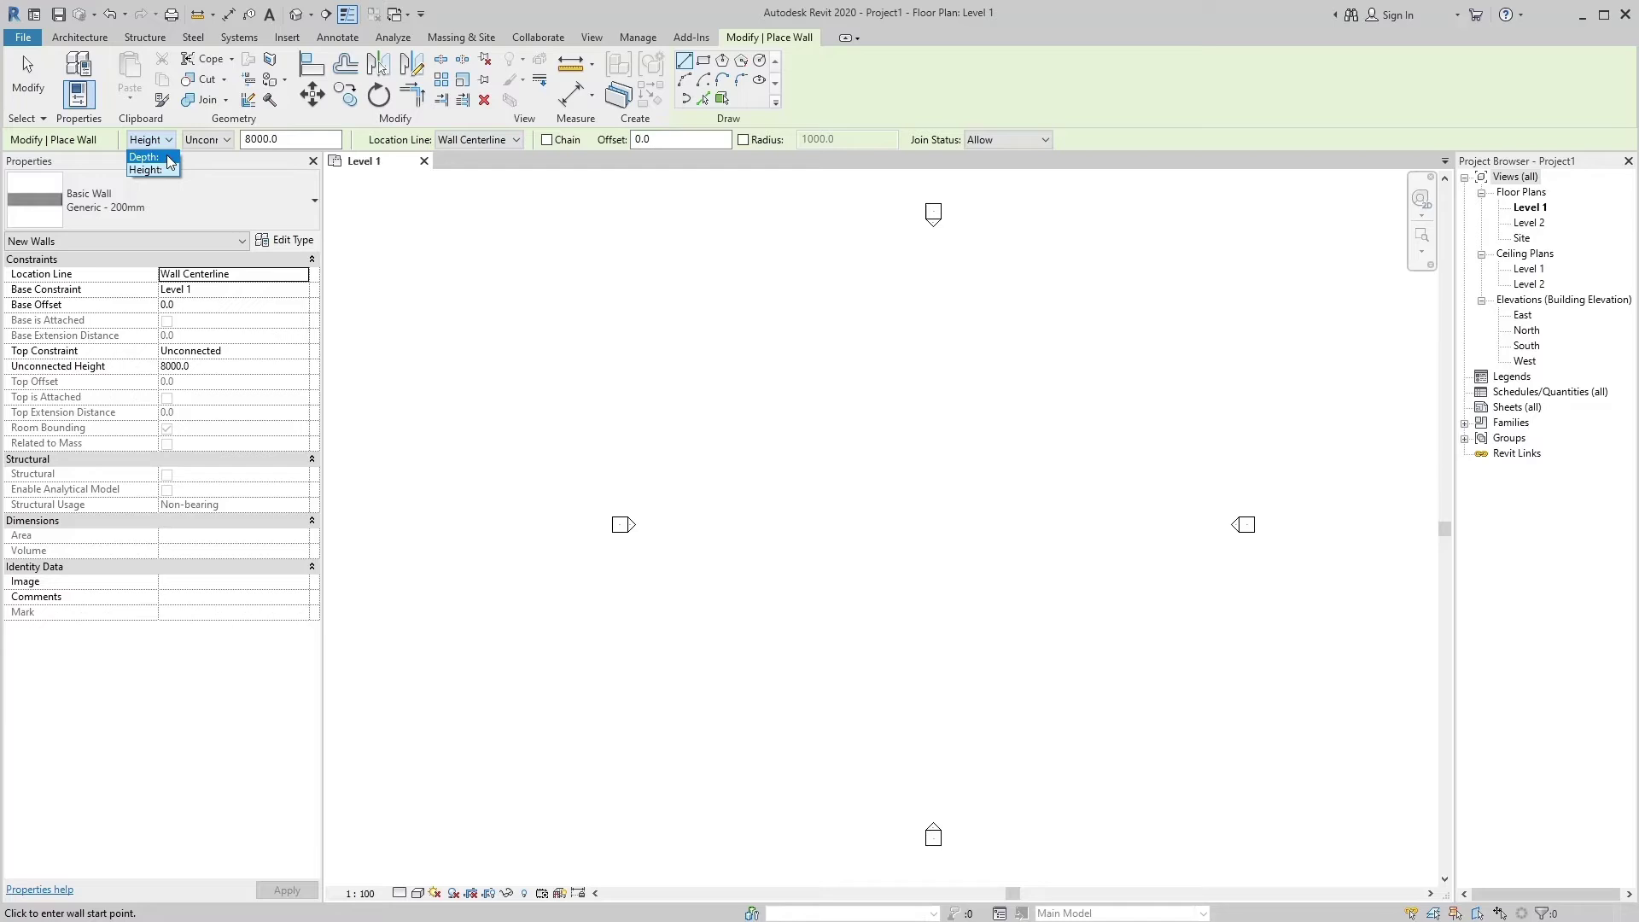
click(229, 147)
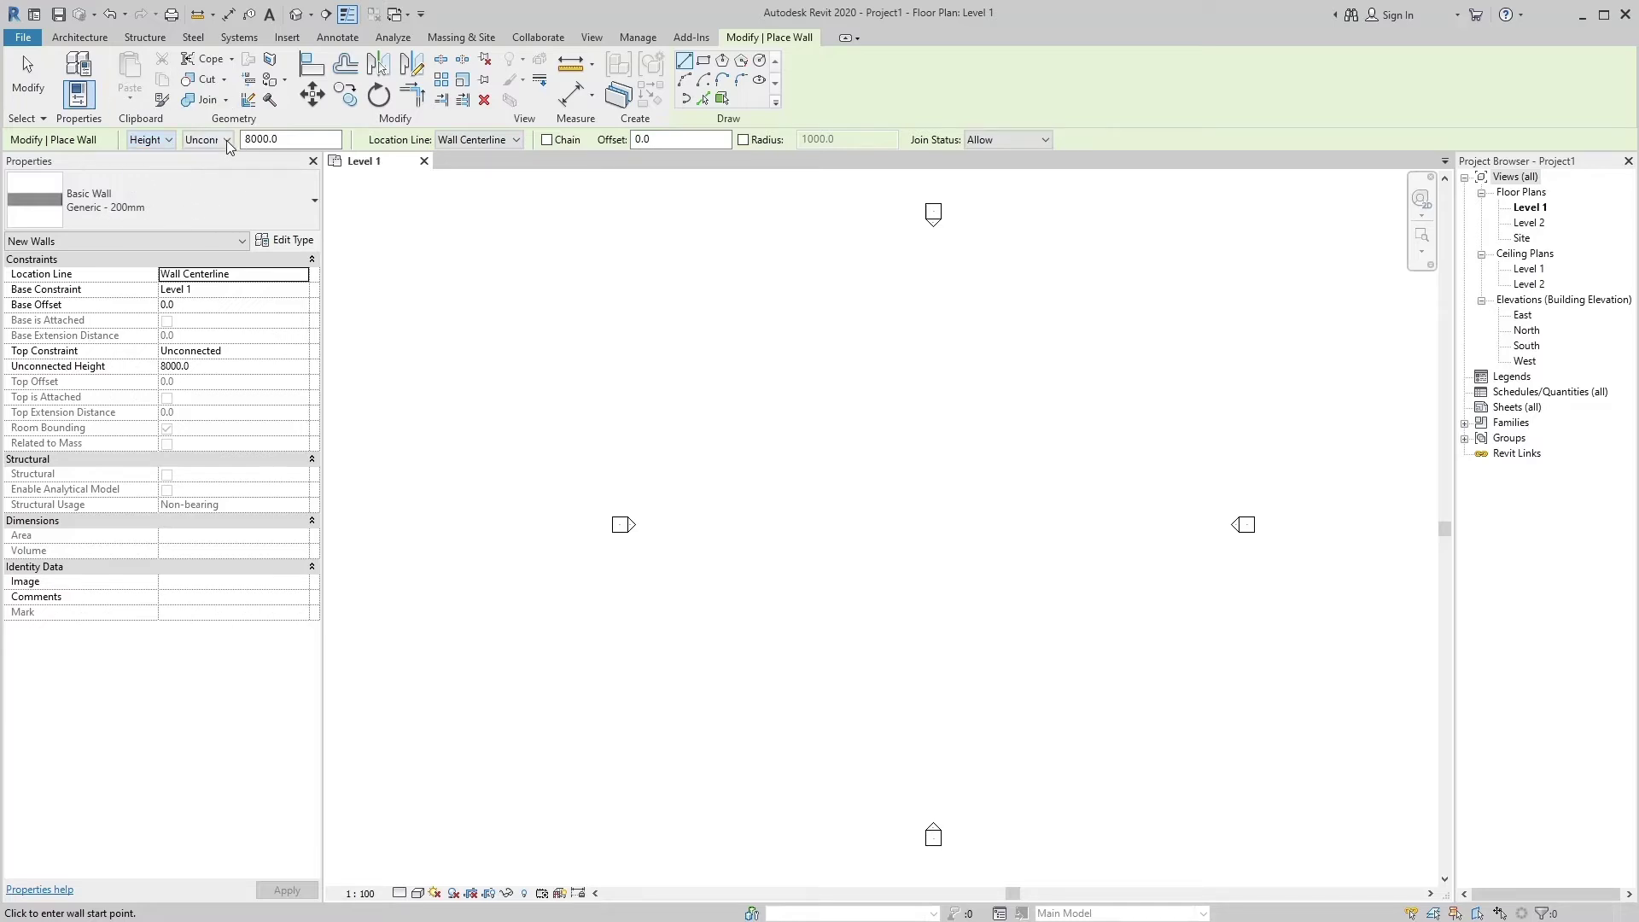
click(227, 141)
click(227, 158)
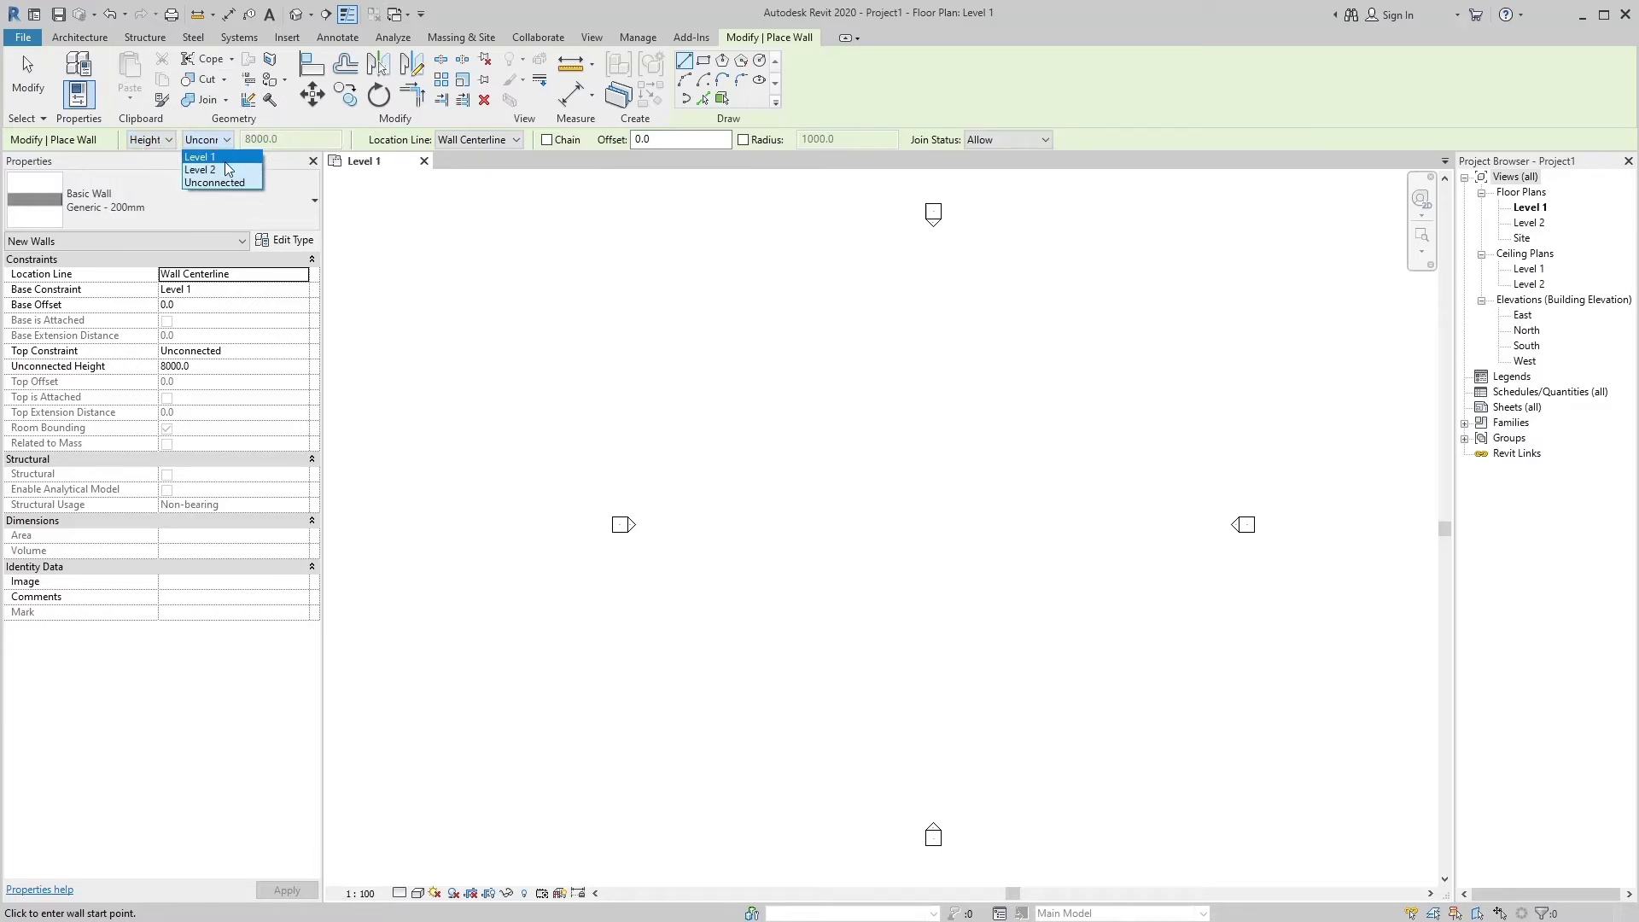
click(216, 181)
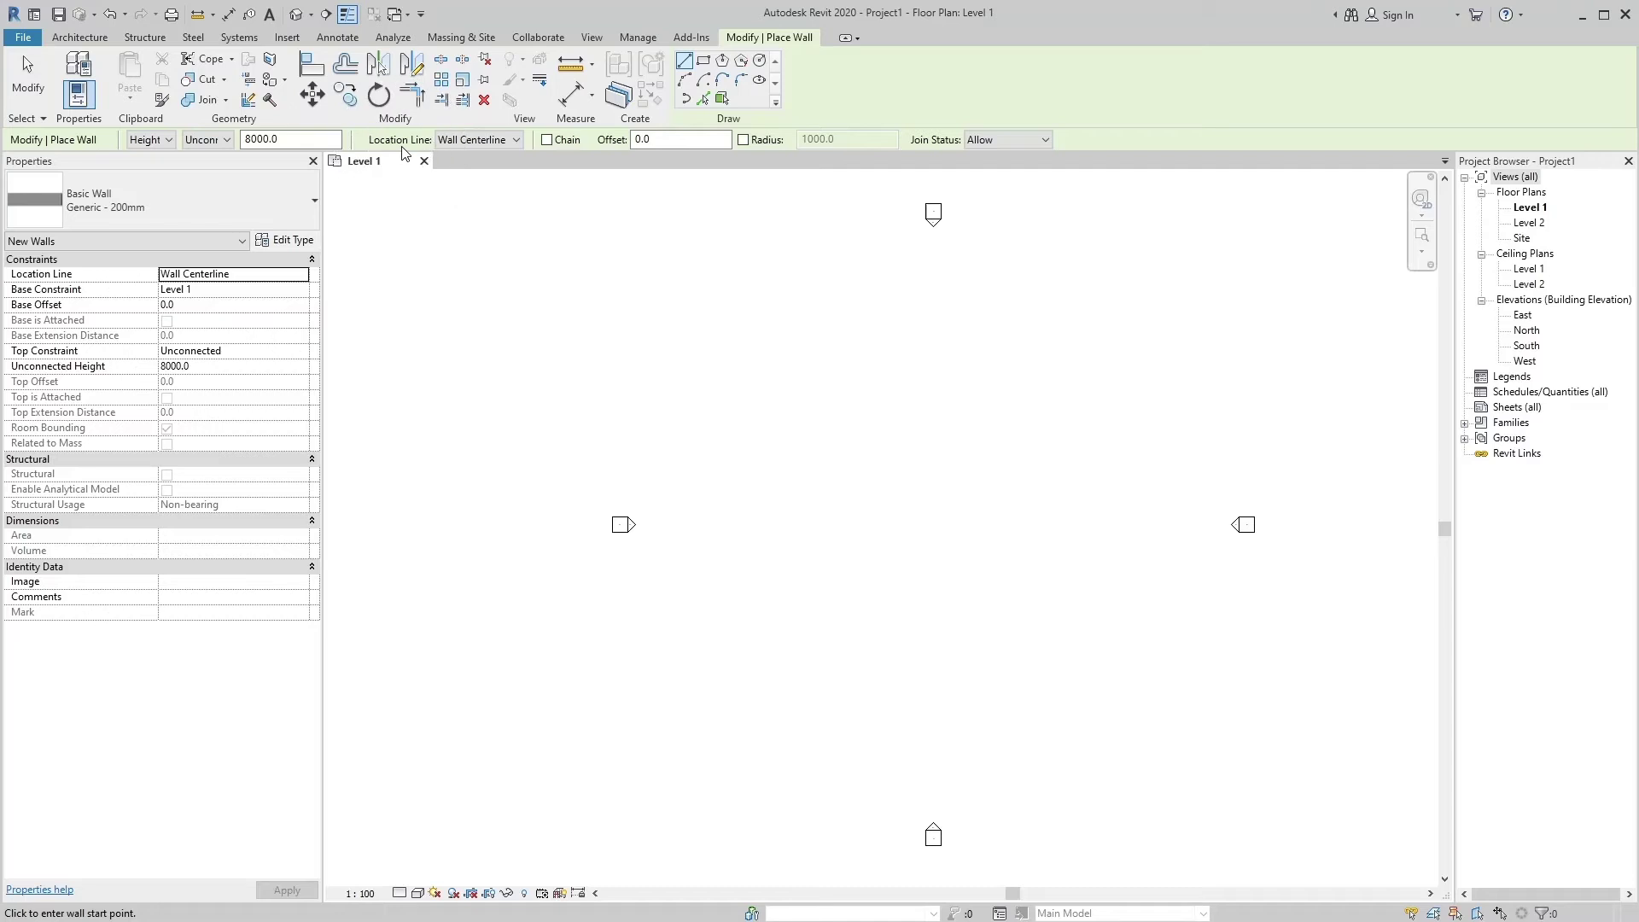
click(515, 140)
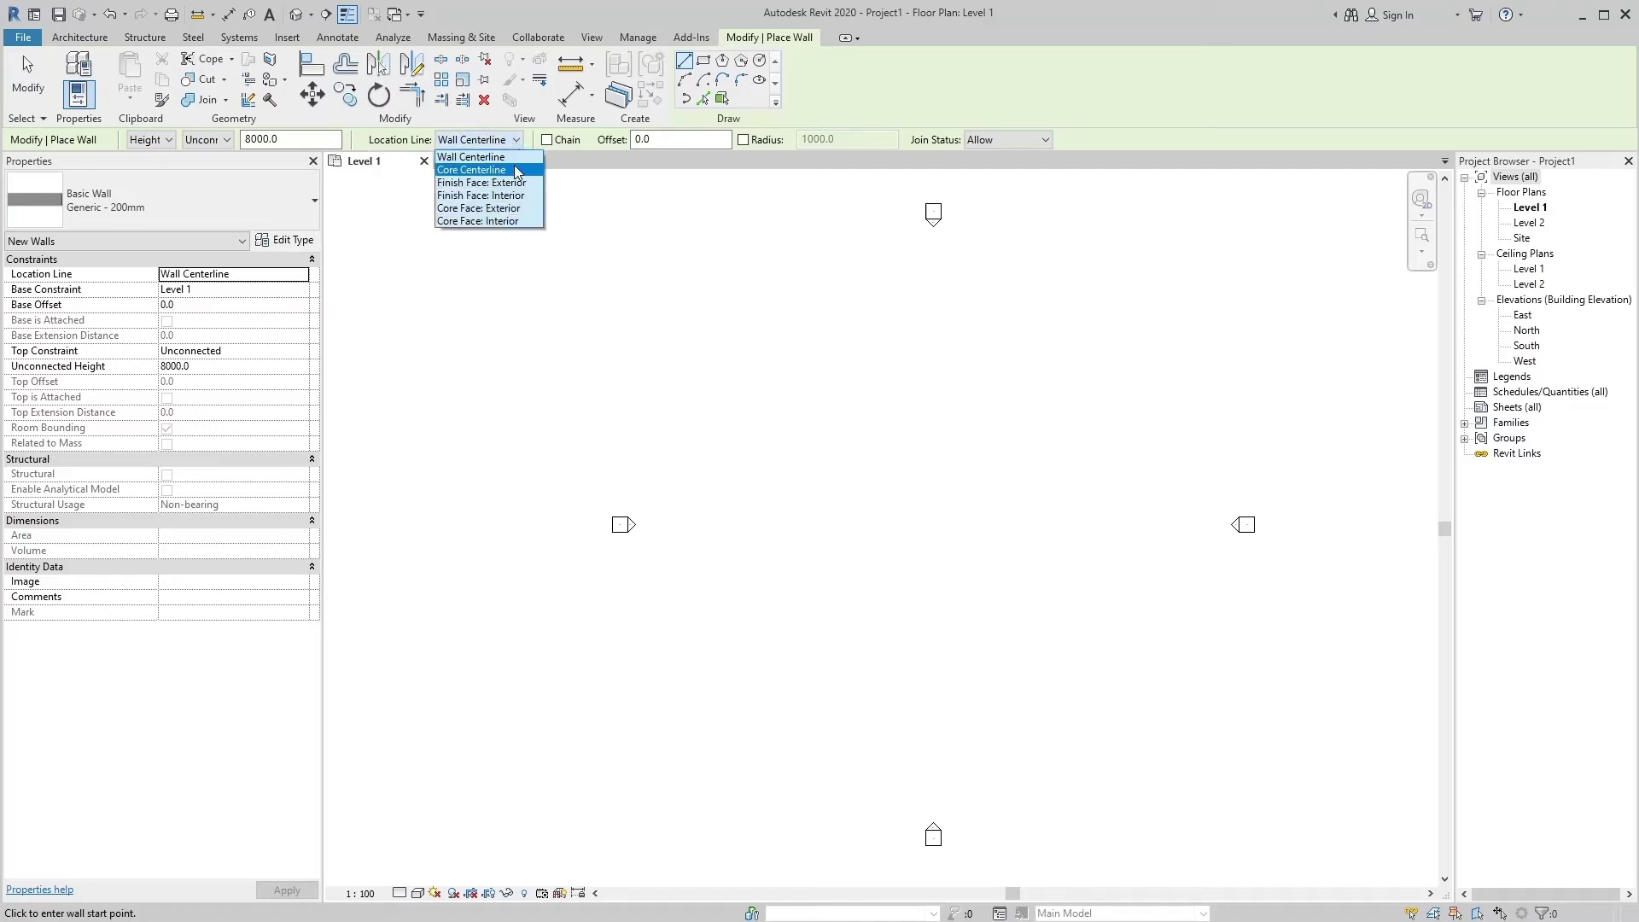
key(Escape)
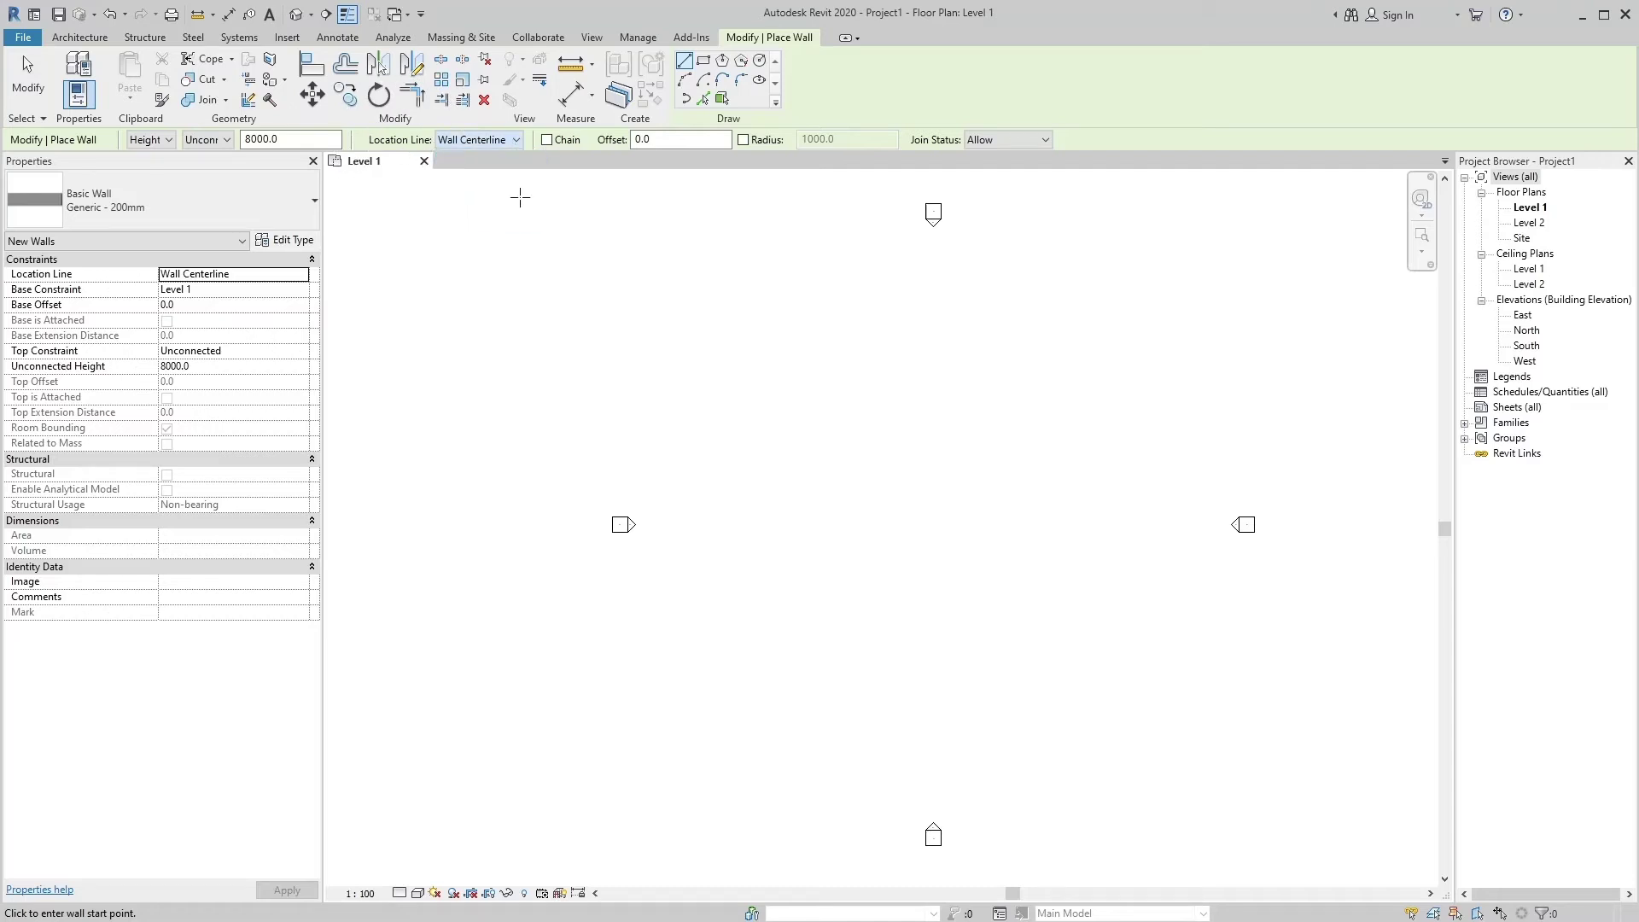
With Chain enabled, draw an L-shaped wall: a horizontal segment, then a vertical leg downward
click(547, 141)
click(808, 411)
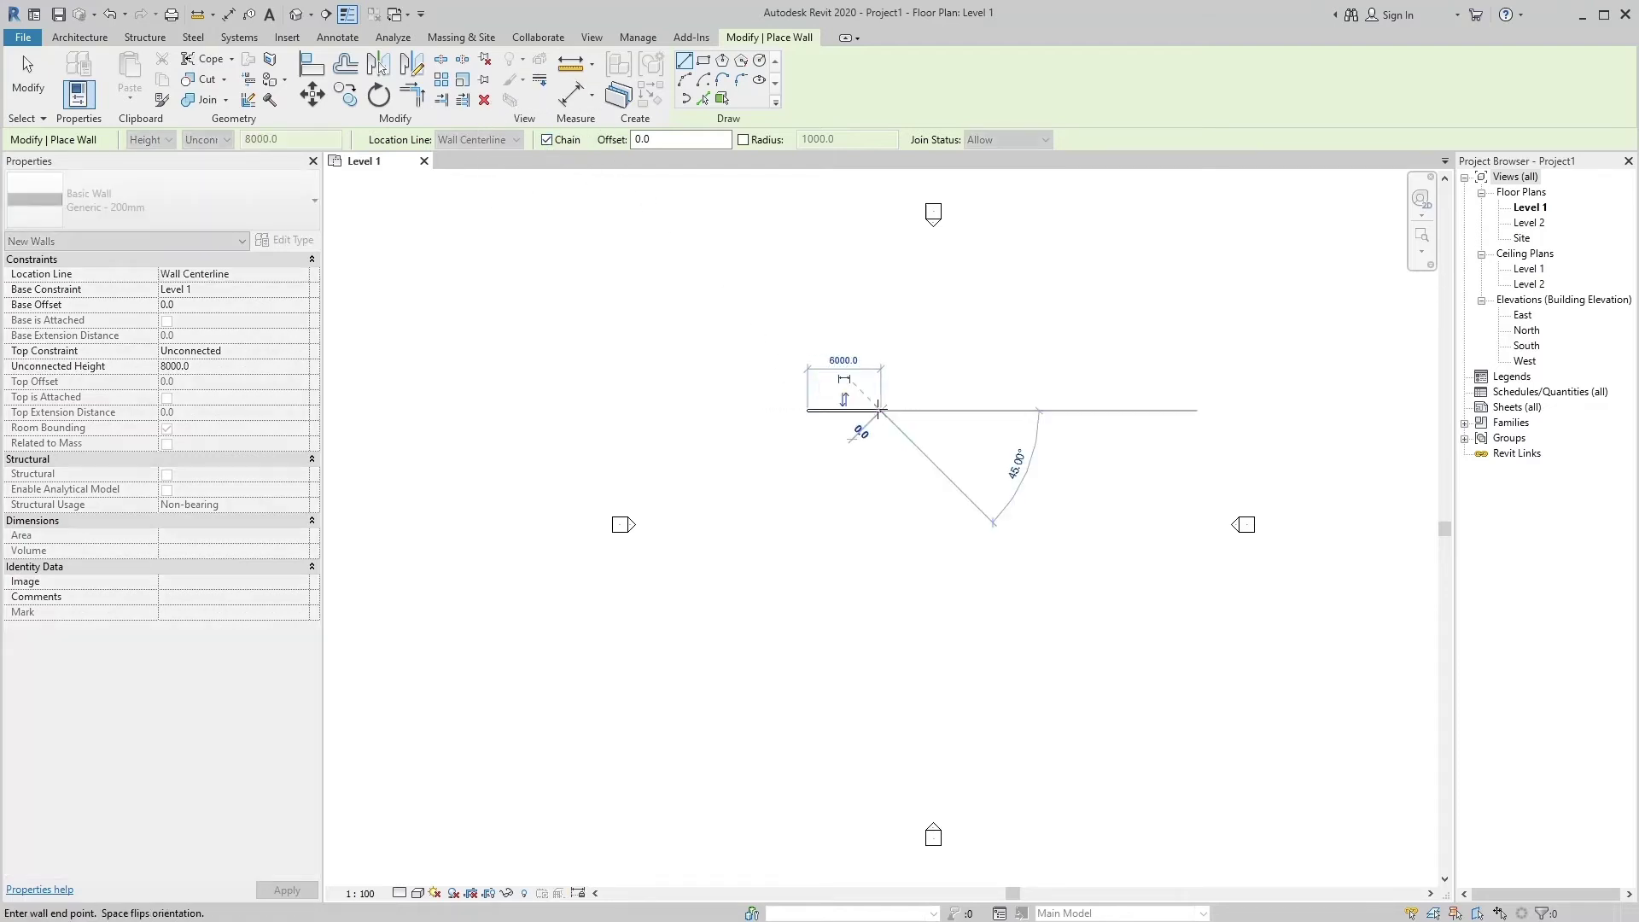
click(880, 411)
click(881, 482)
key(Escape)
key(Escape)
scroll(873, 441, up, 3)
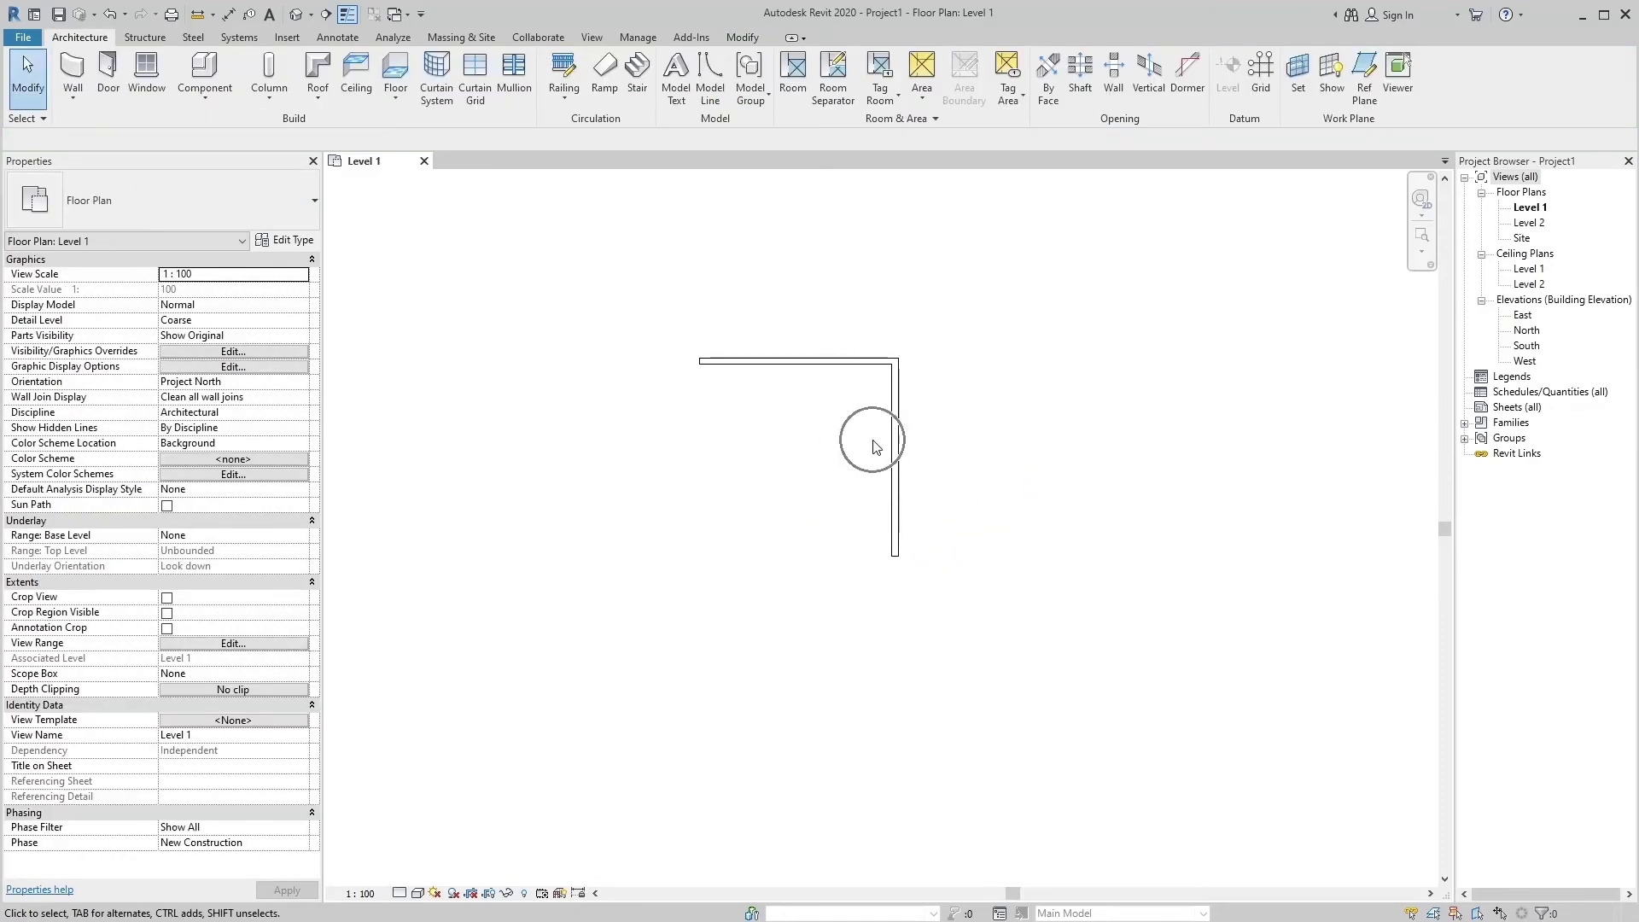
click(81, 74)
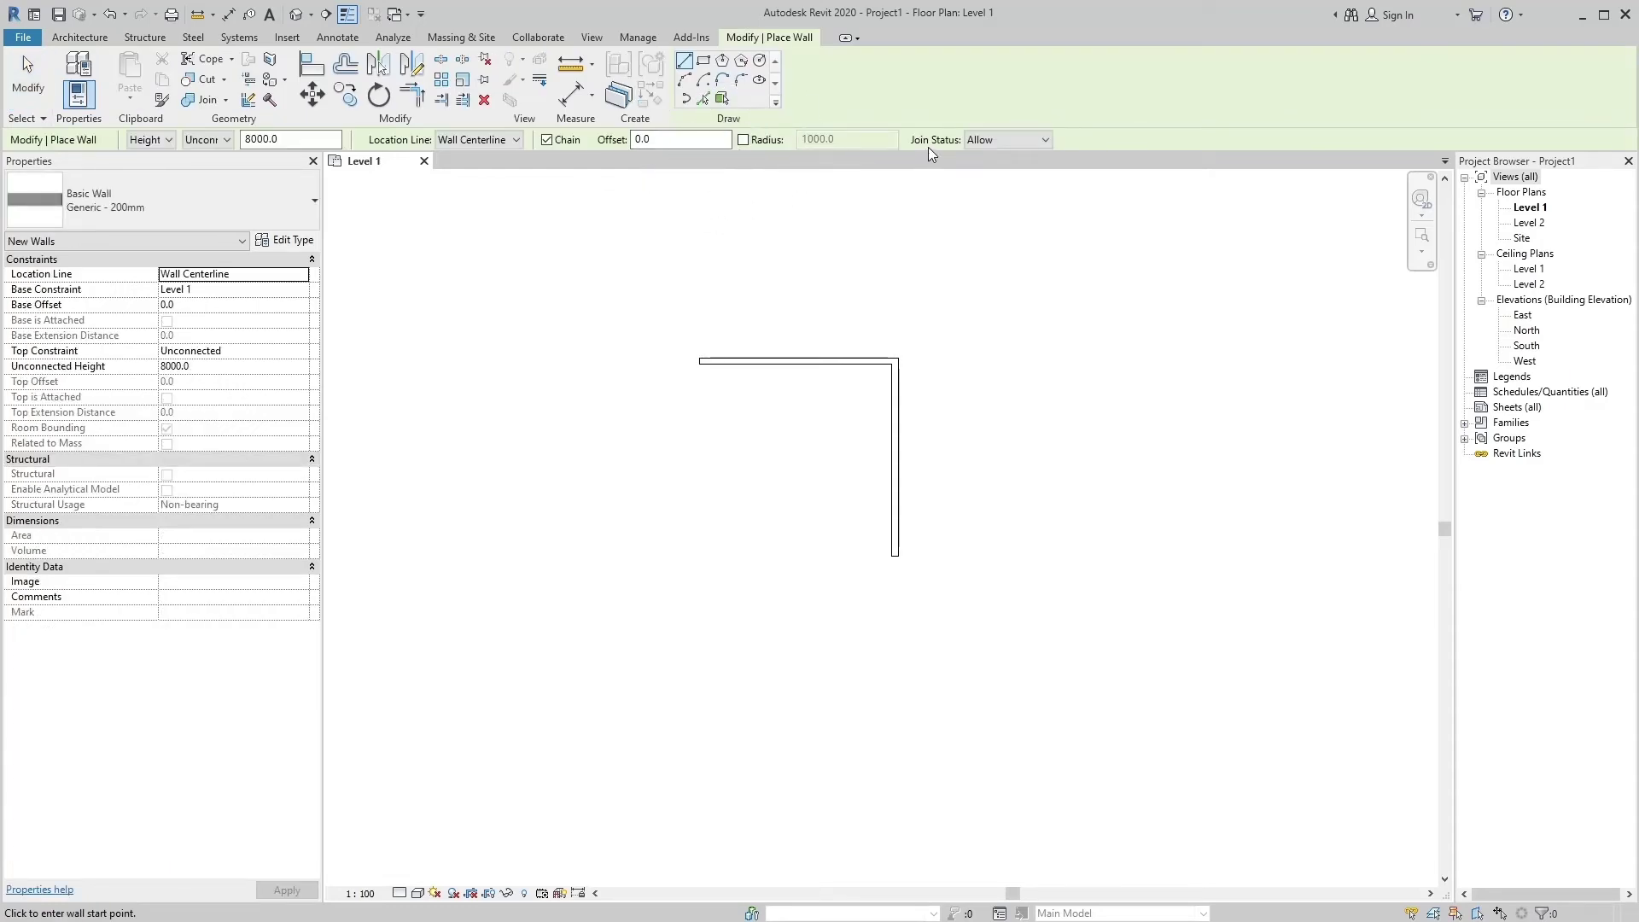
Set Join Status to Disallow and draw a horizontal leg, then a downward vertical leg, right of the first wall
click(996, 141)
click(1003, 174)
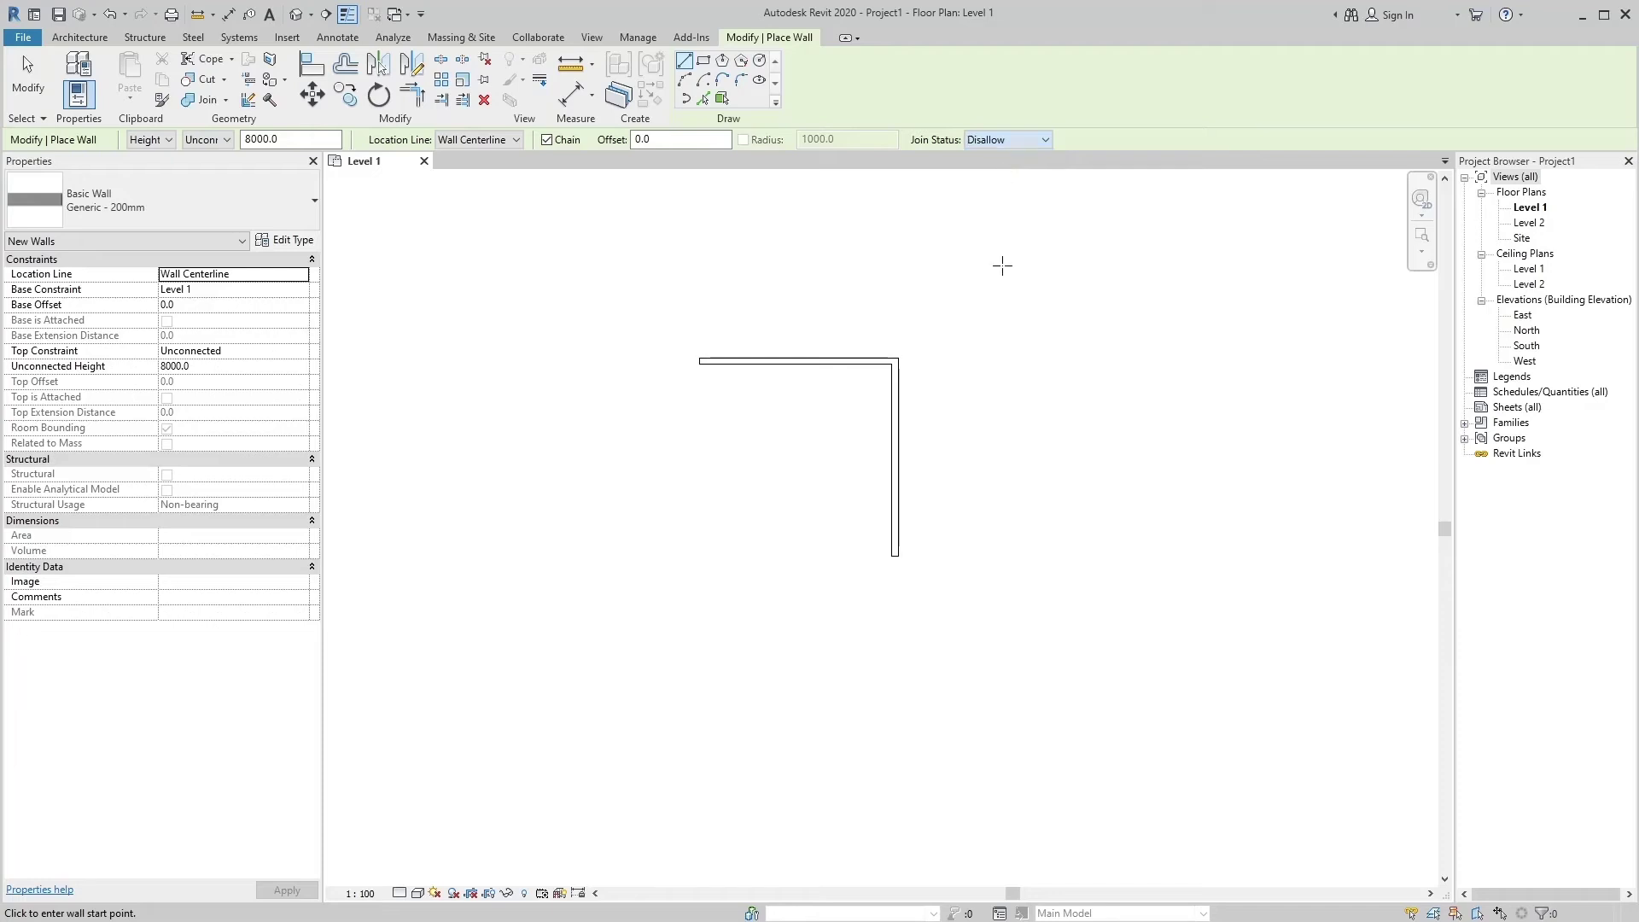
click(983, 361)
click(1122, 360)
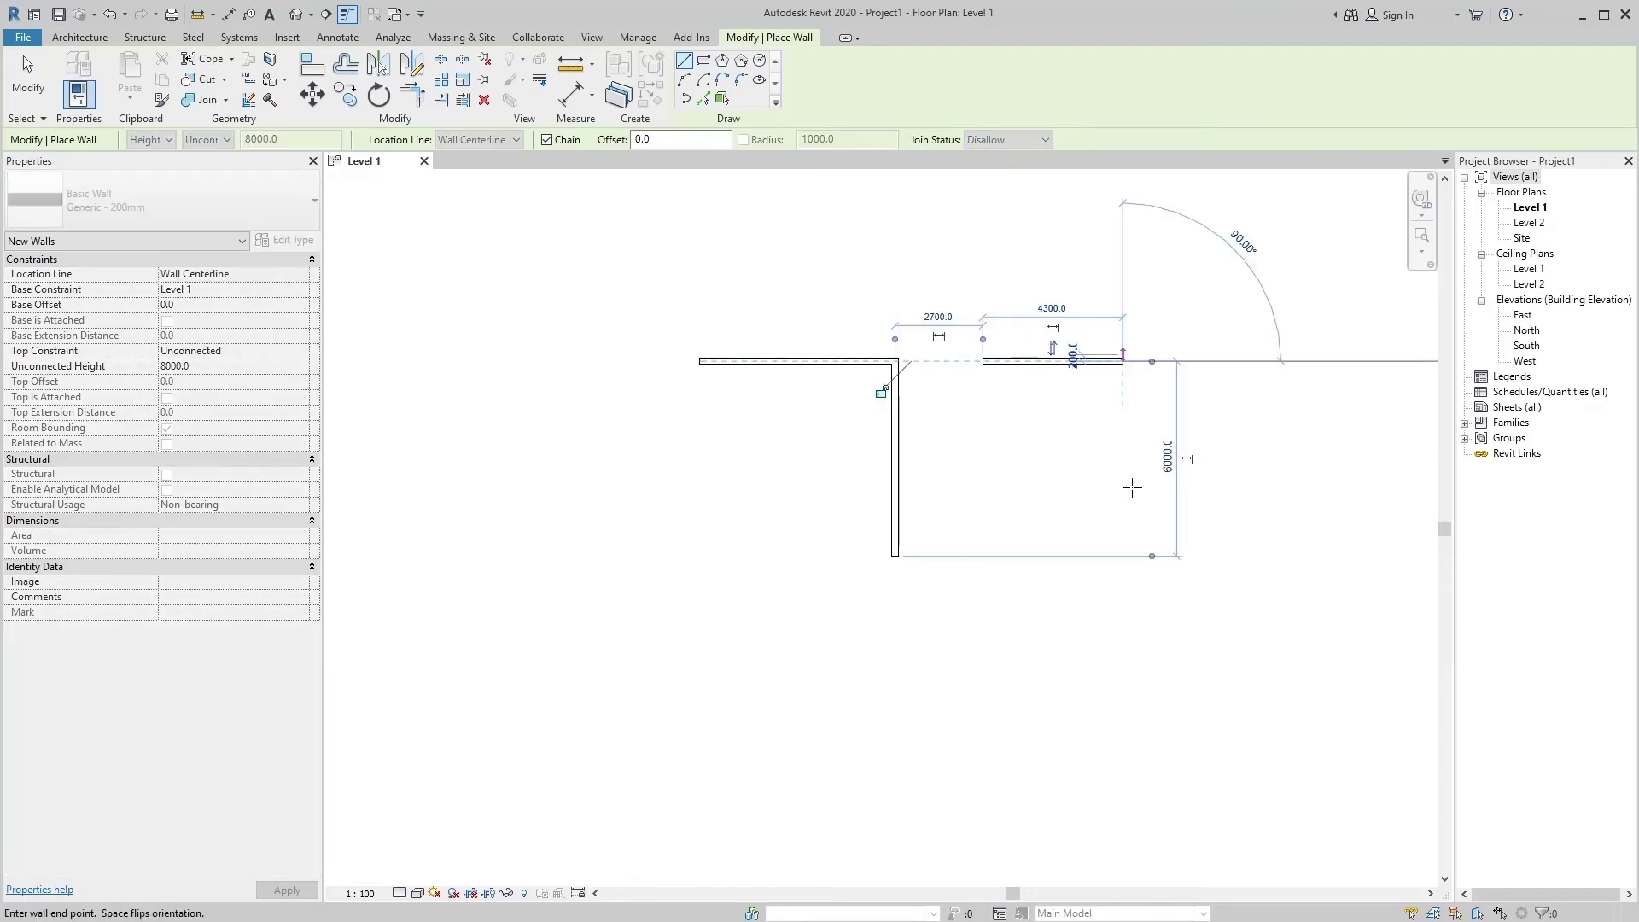
click(1127, 553)
key(Escape)
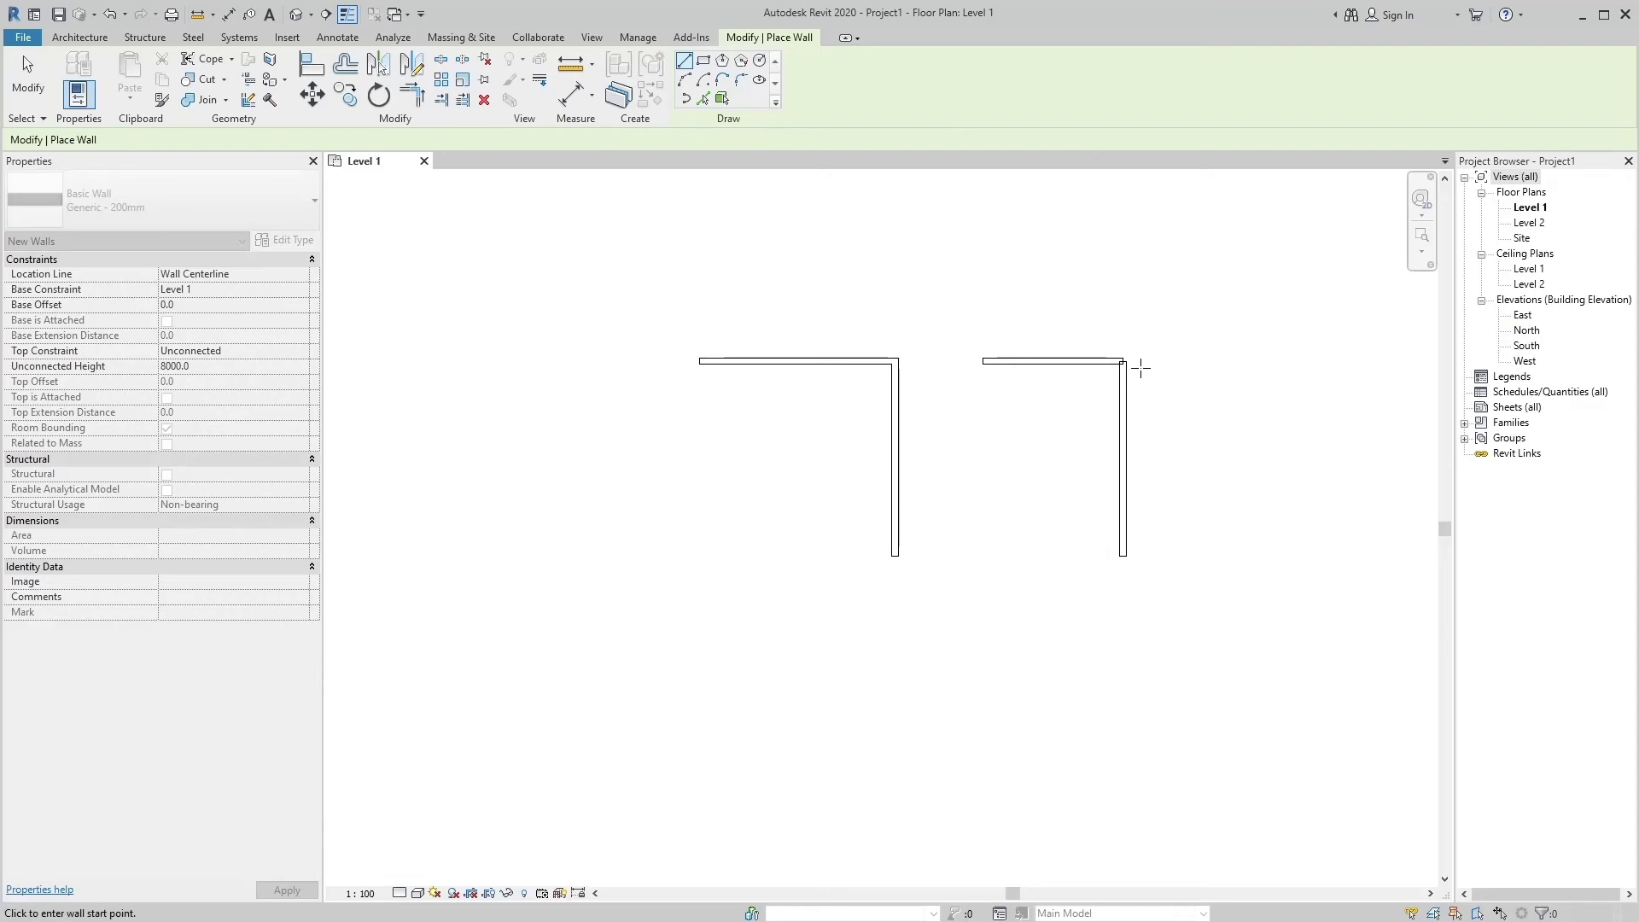
key(Escape)
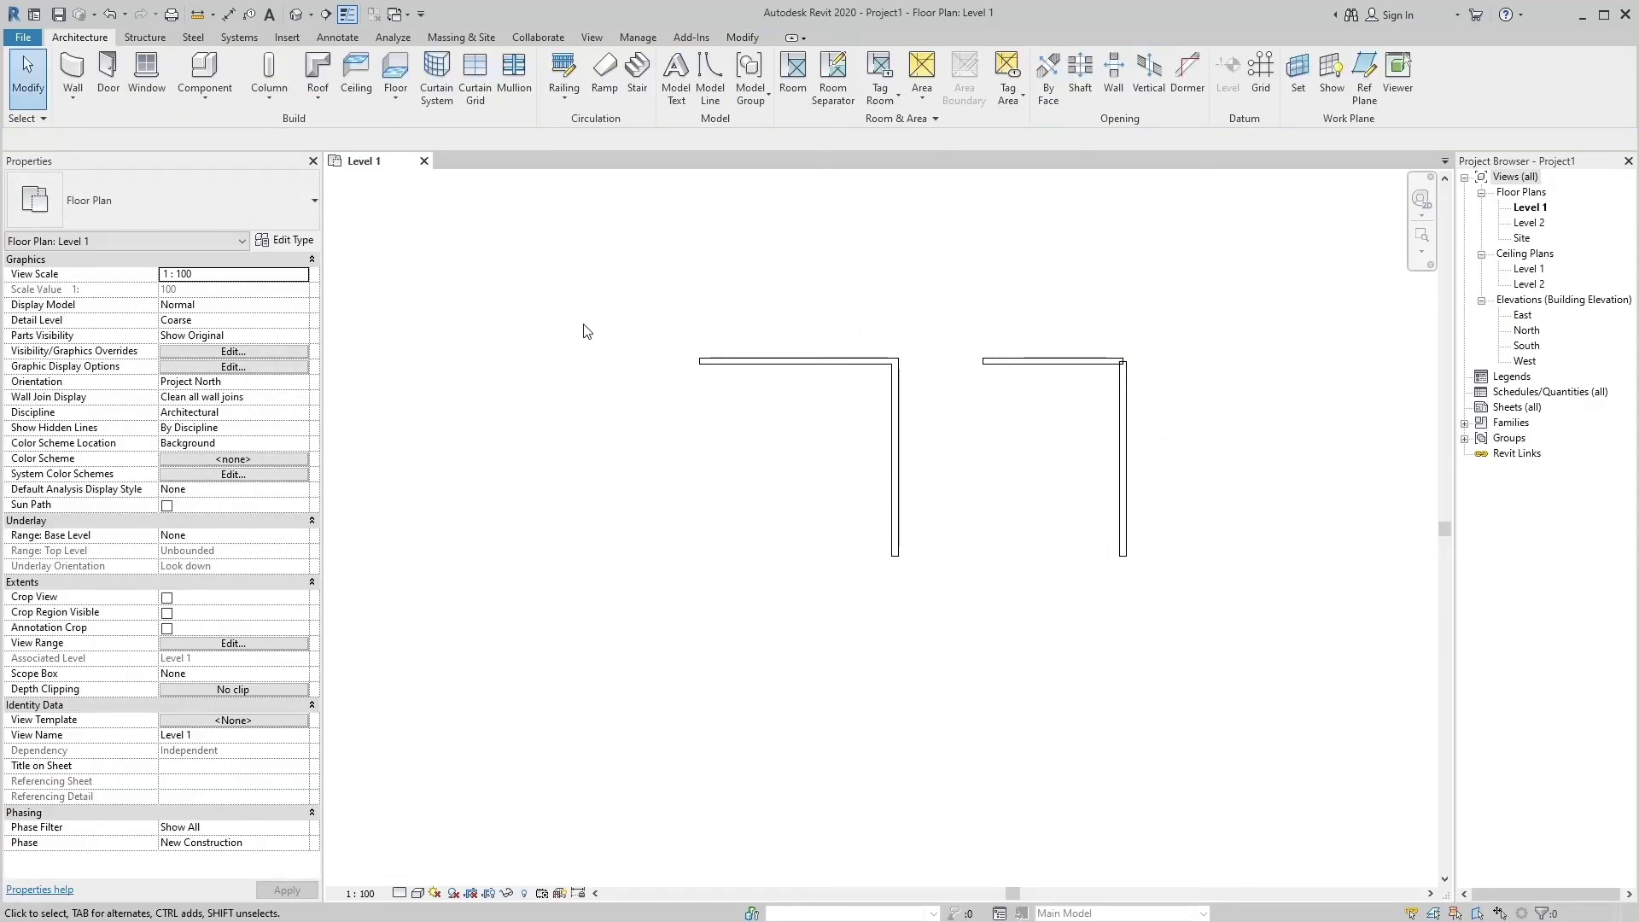
Start the Duct tool on the Systems tab with the Rectangular Duct Default type
click(242, 43)
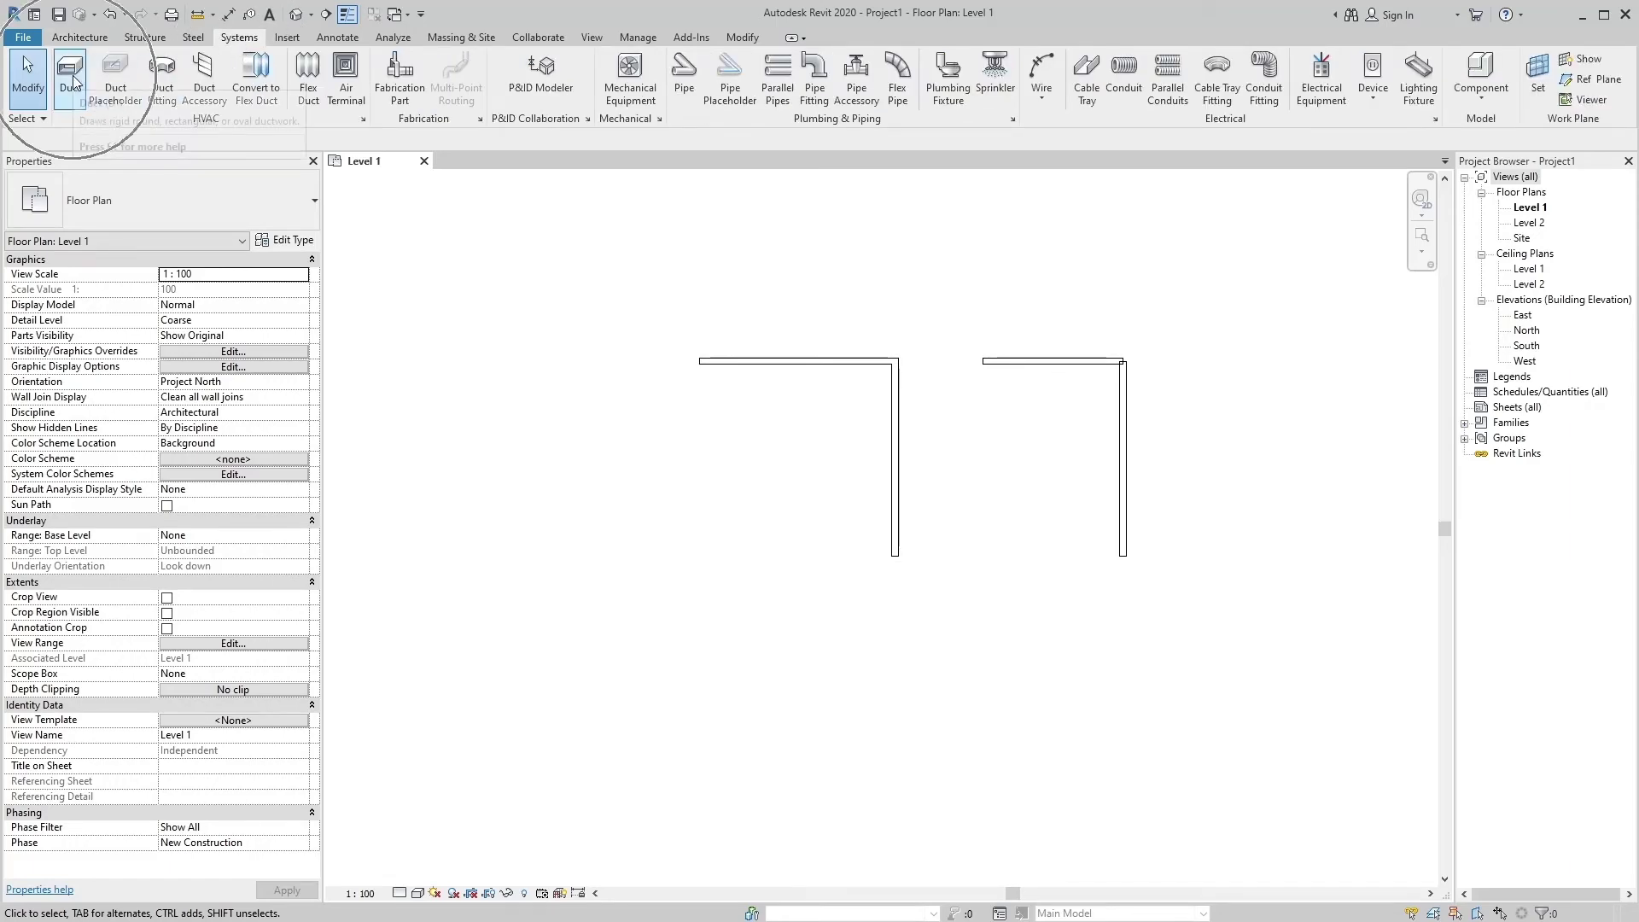
click(72, 77)
click(89, 194)
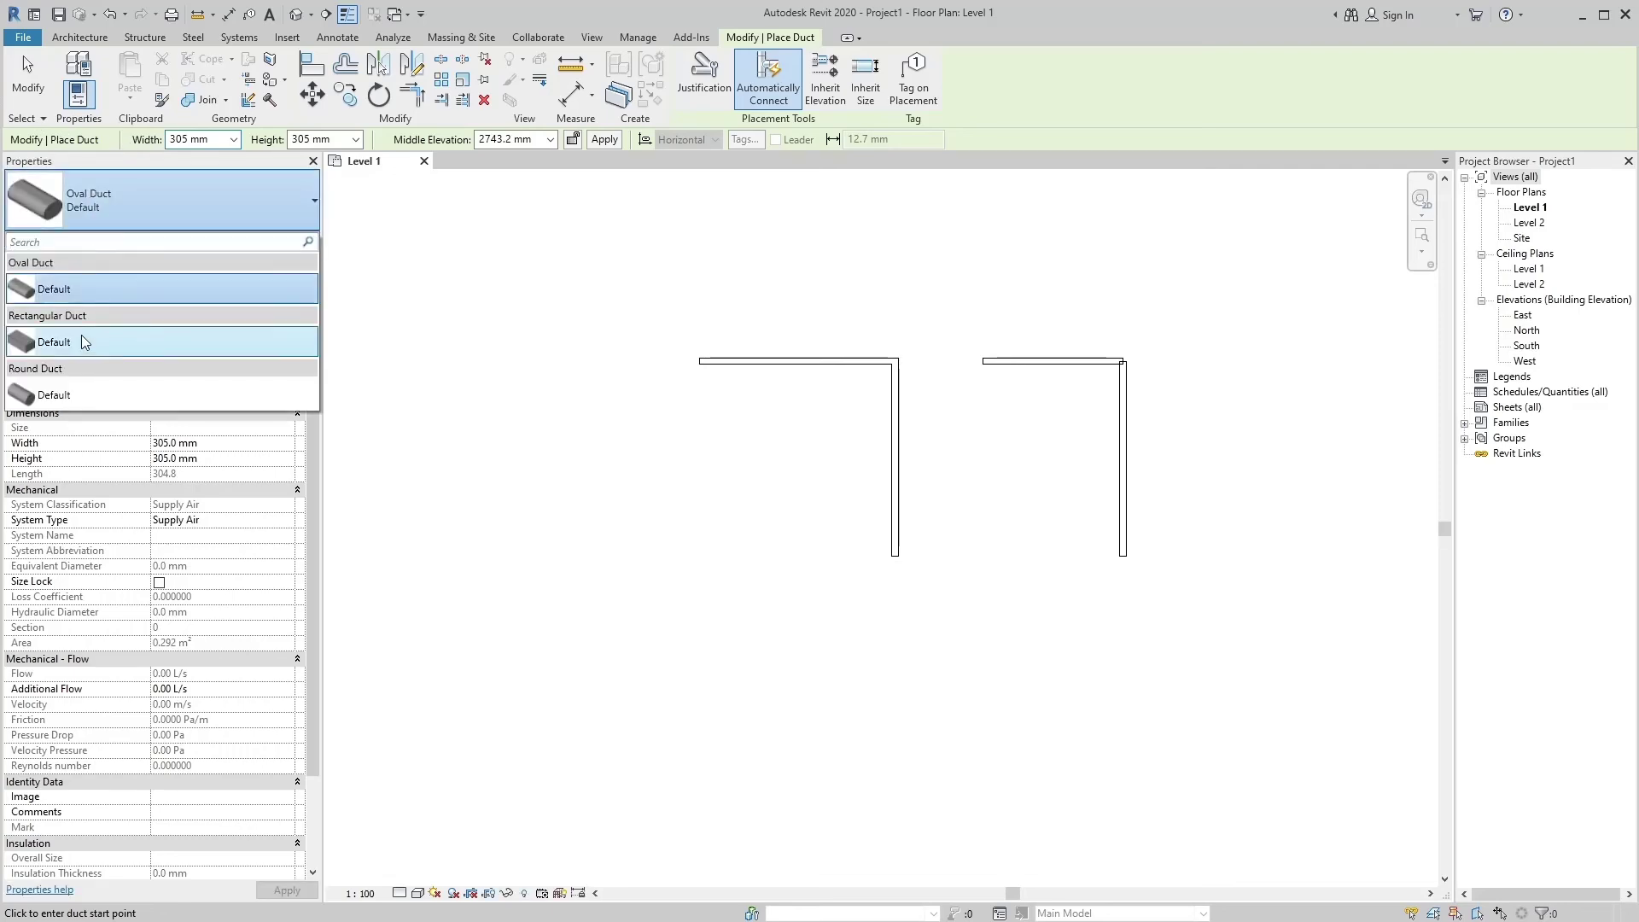
click(80, 340)
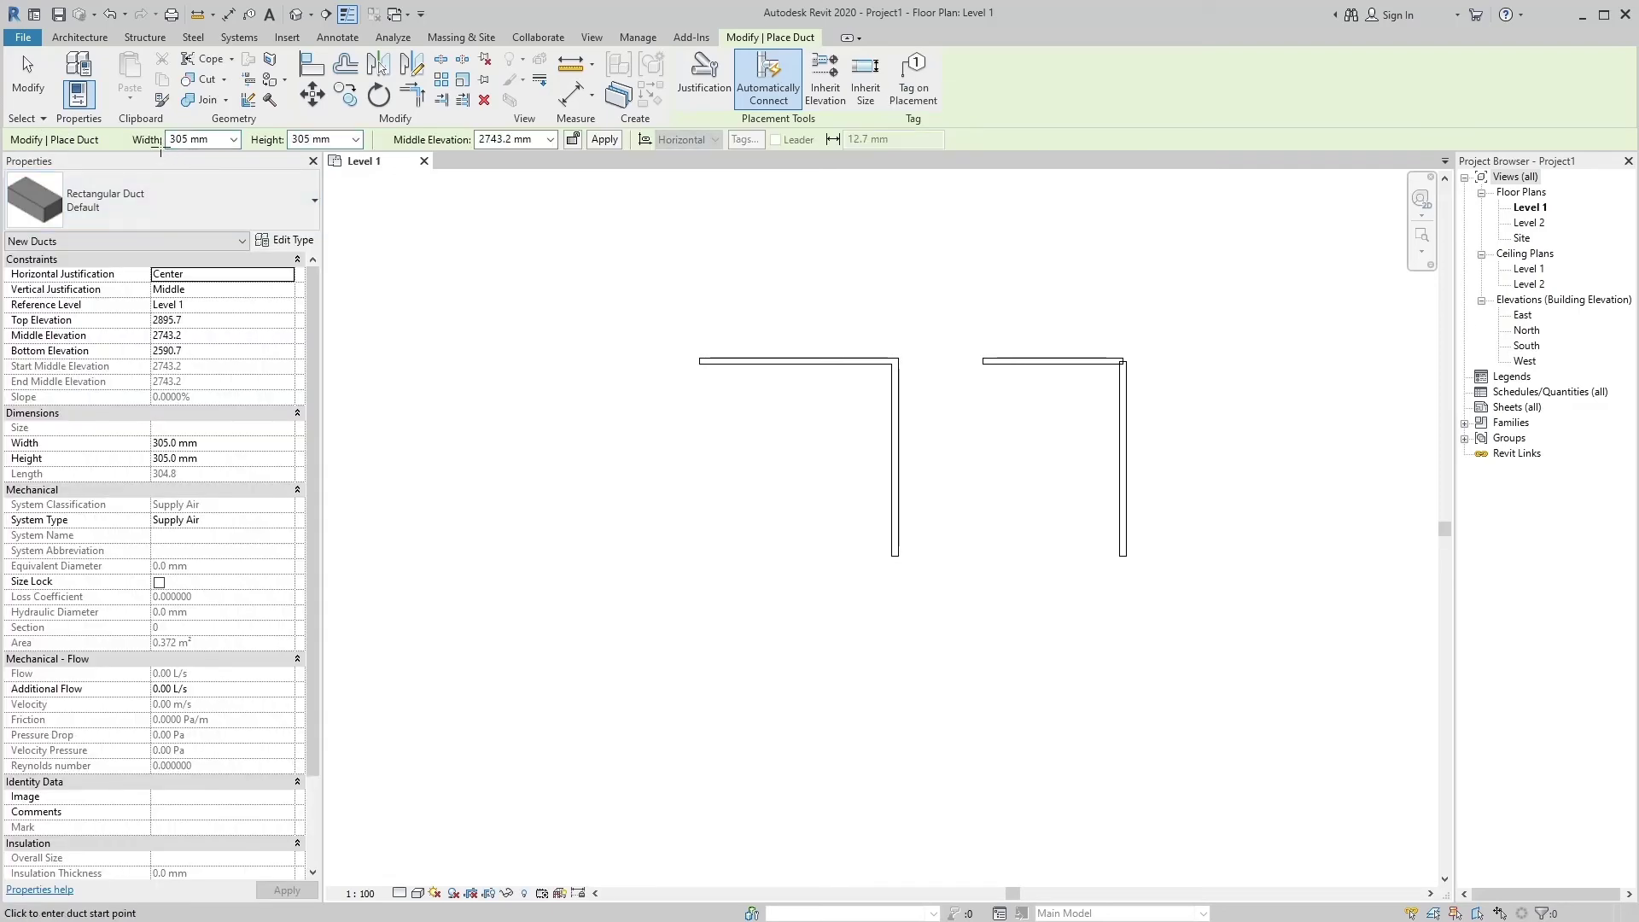
click(262, 147)
click(425, 160)
Set the view to Fine detail and draw a horizontal duct at 0 mm middle elevation above the walls
click(400, 893)
click(428, 886)
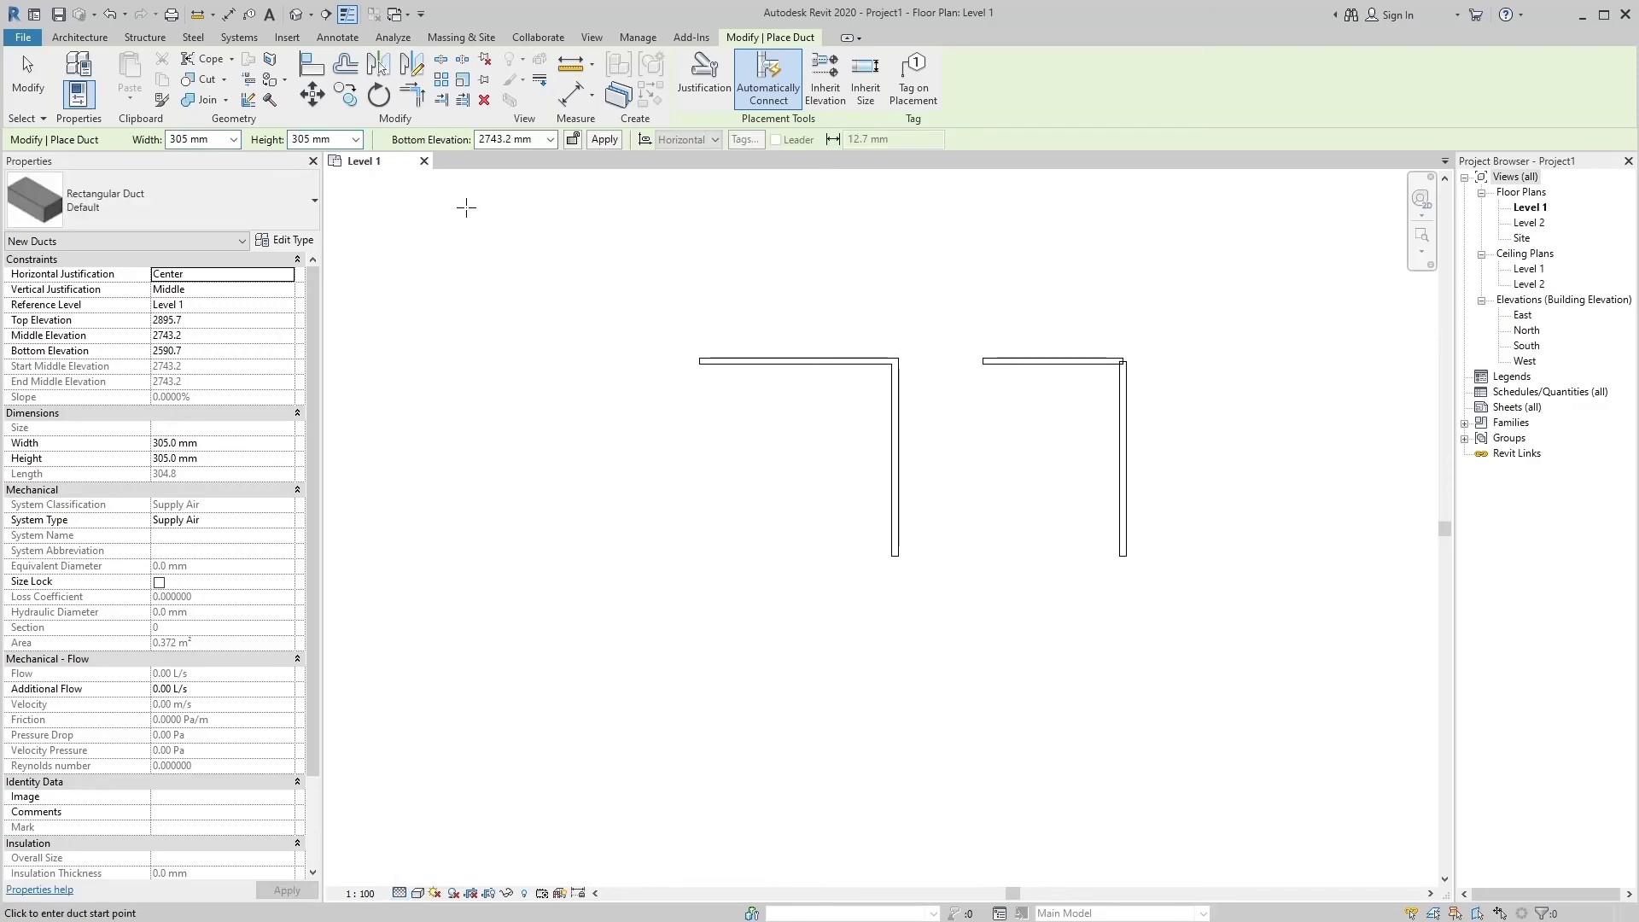
key(Return)
click(596, 269)
click(761, 267)
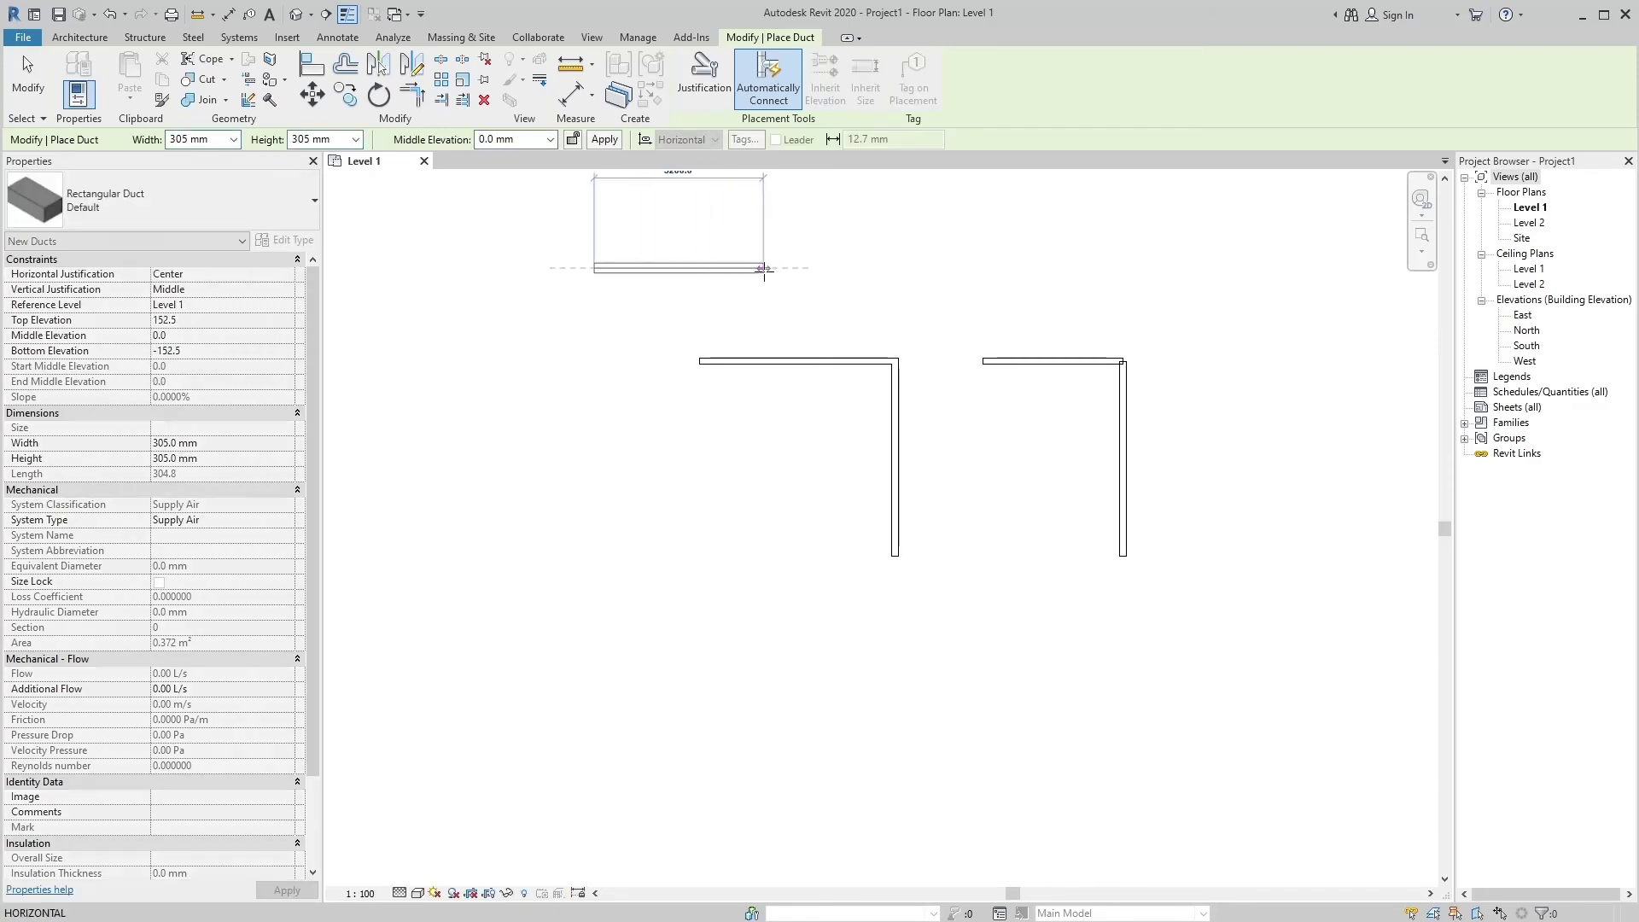
key(Escape)
key(Escape)
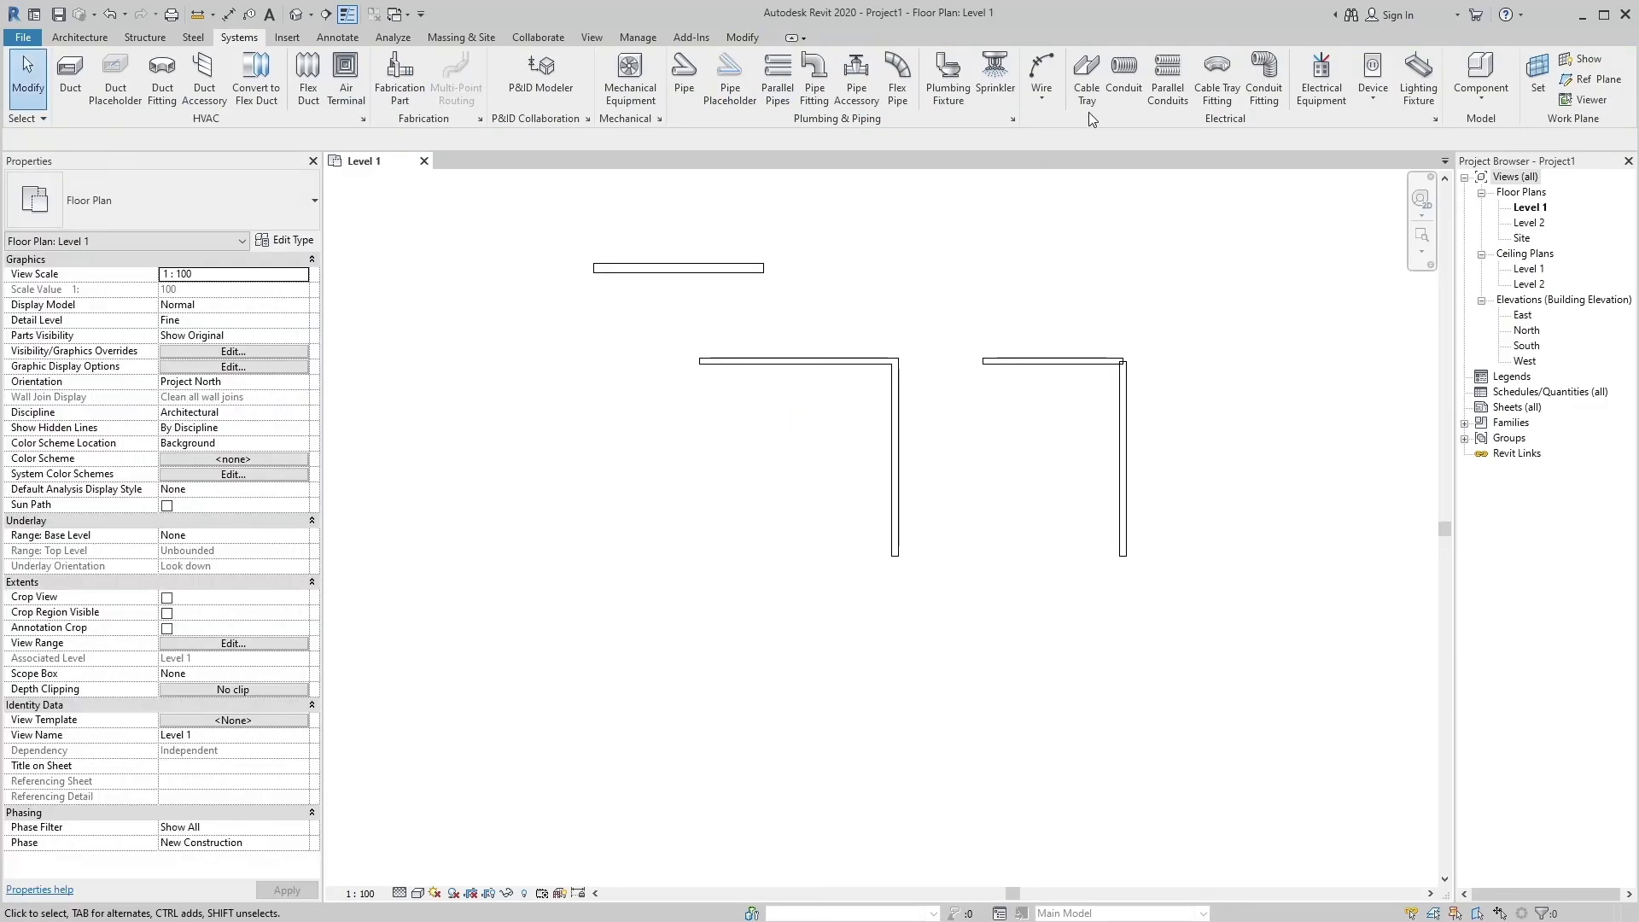
Start the Cable Tray tool with a middle elevation of 0 mm
click(1087, 82)
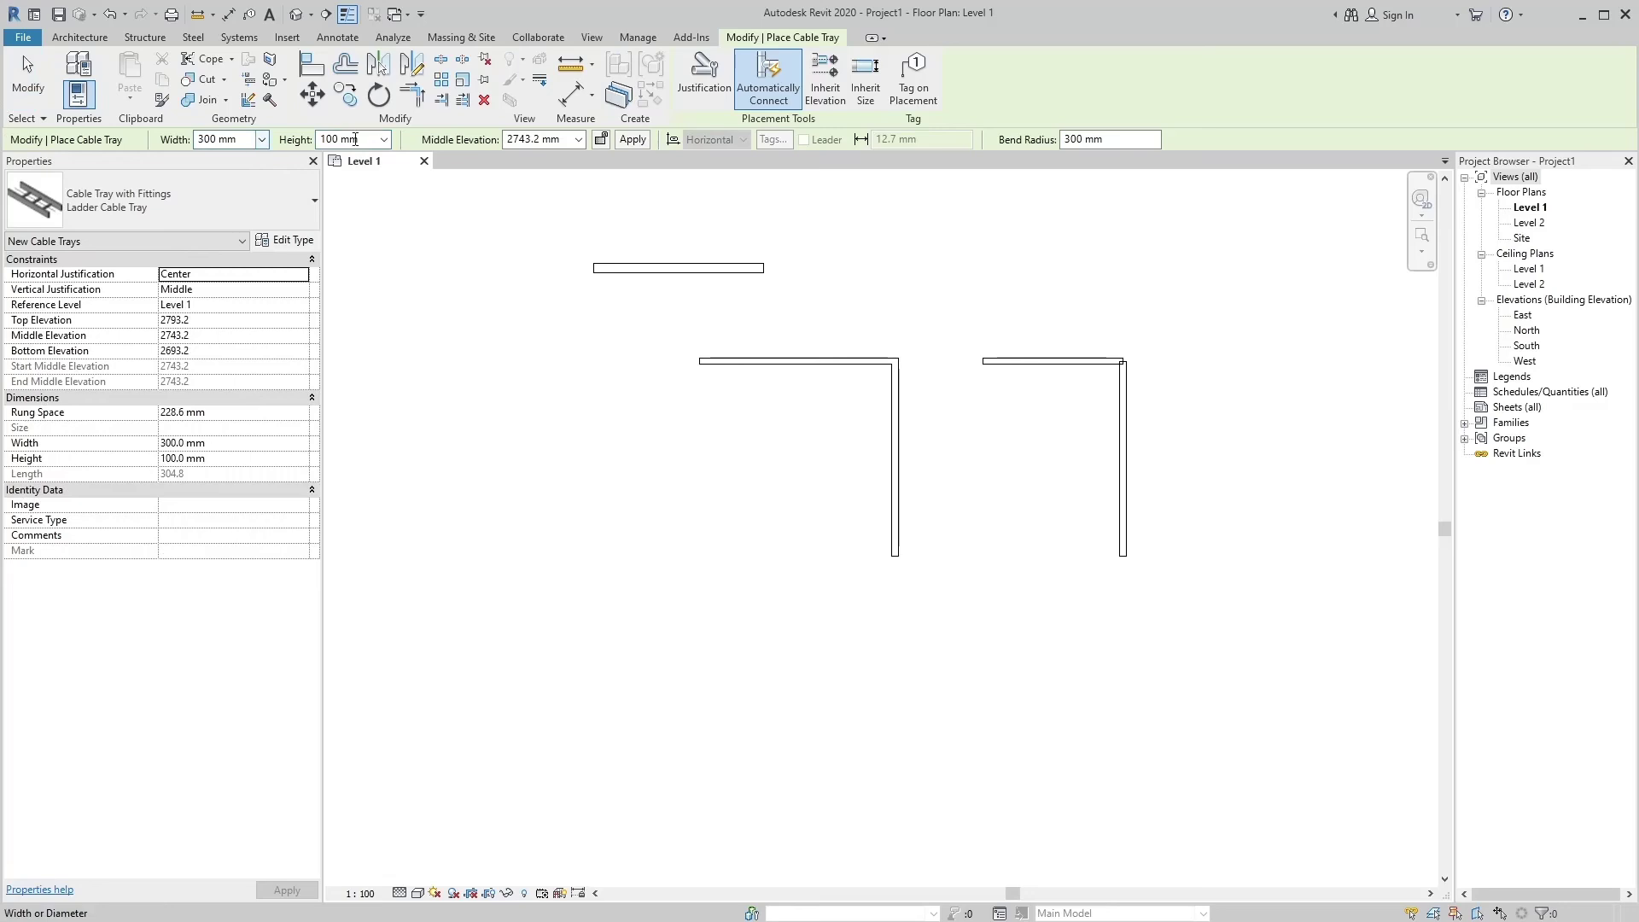
double_click(545, 141)
text(0)
key(Return)
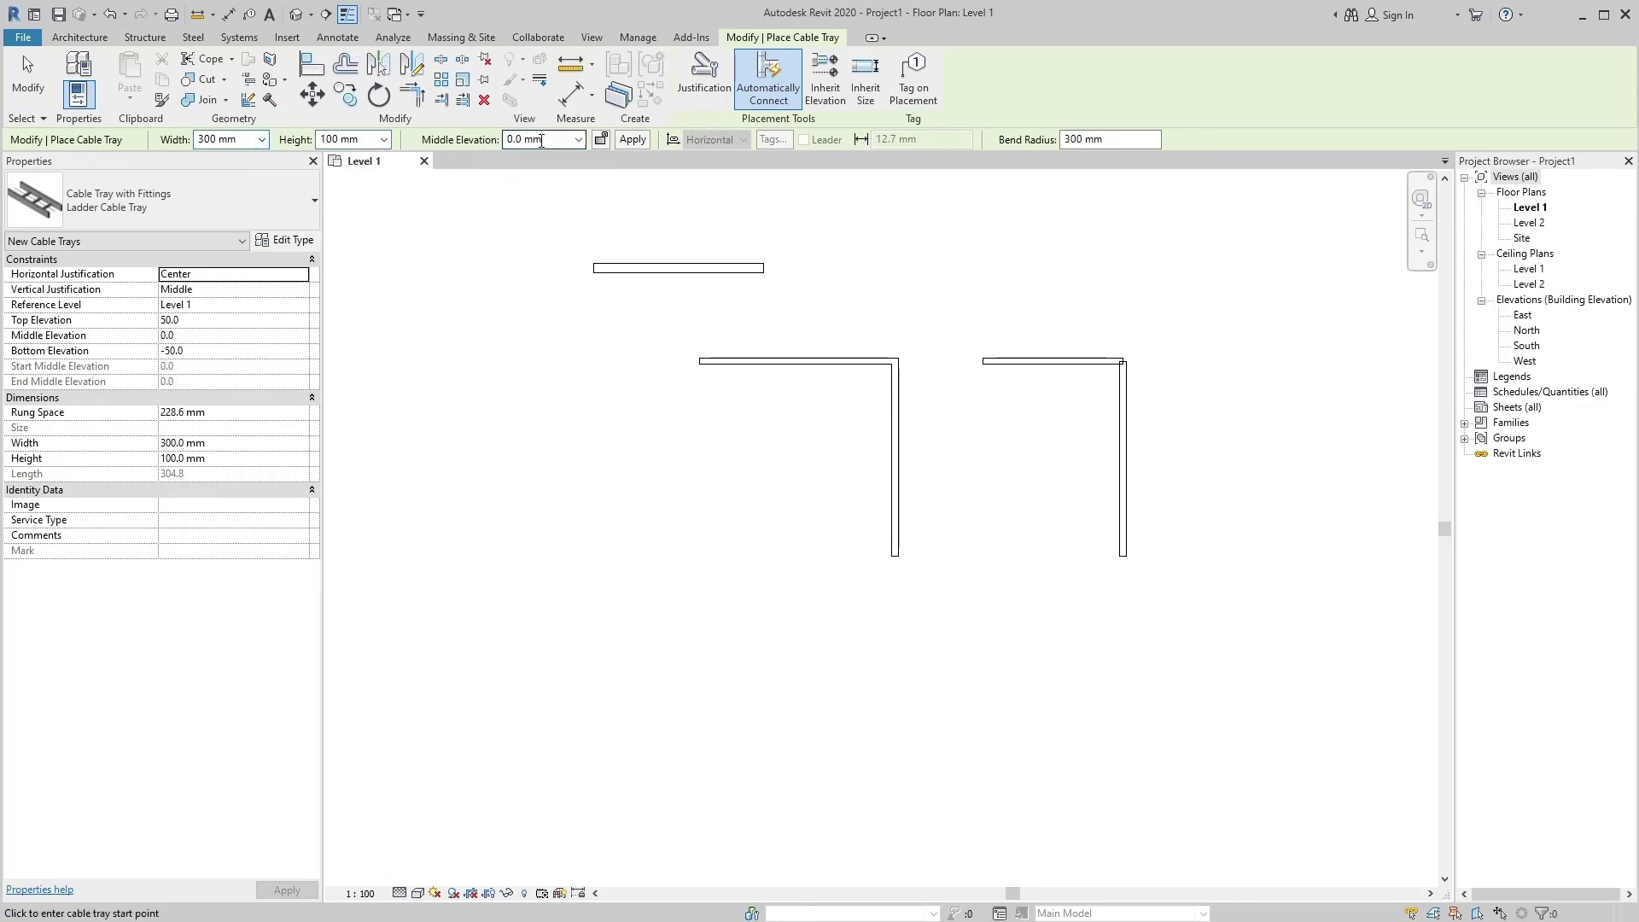
Draw a vertical ladder cable tray left of the first wall, then select and deselect it
click(638, 383)
click(639, 548)
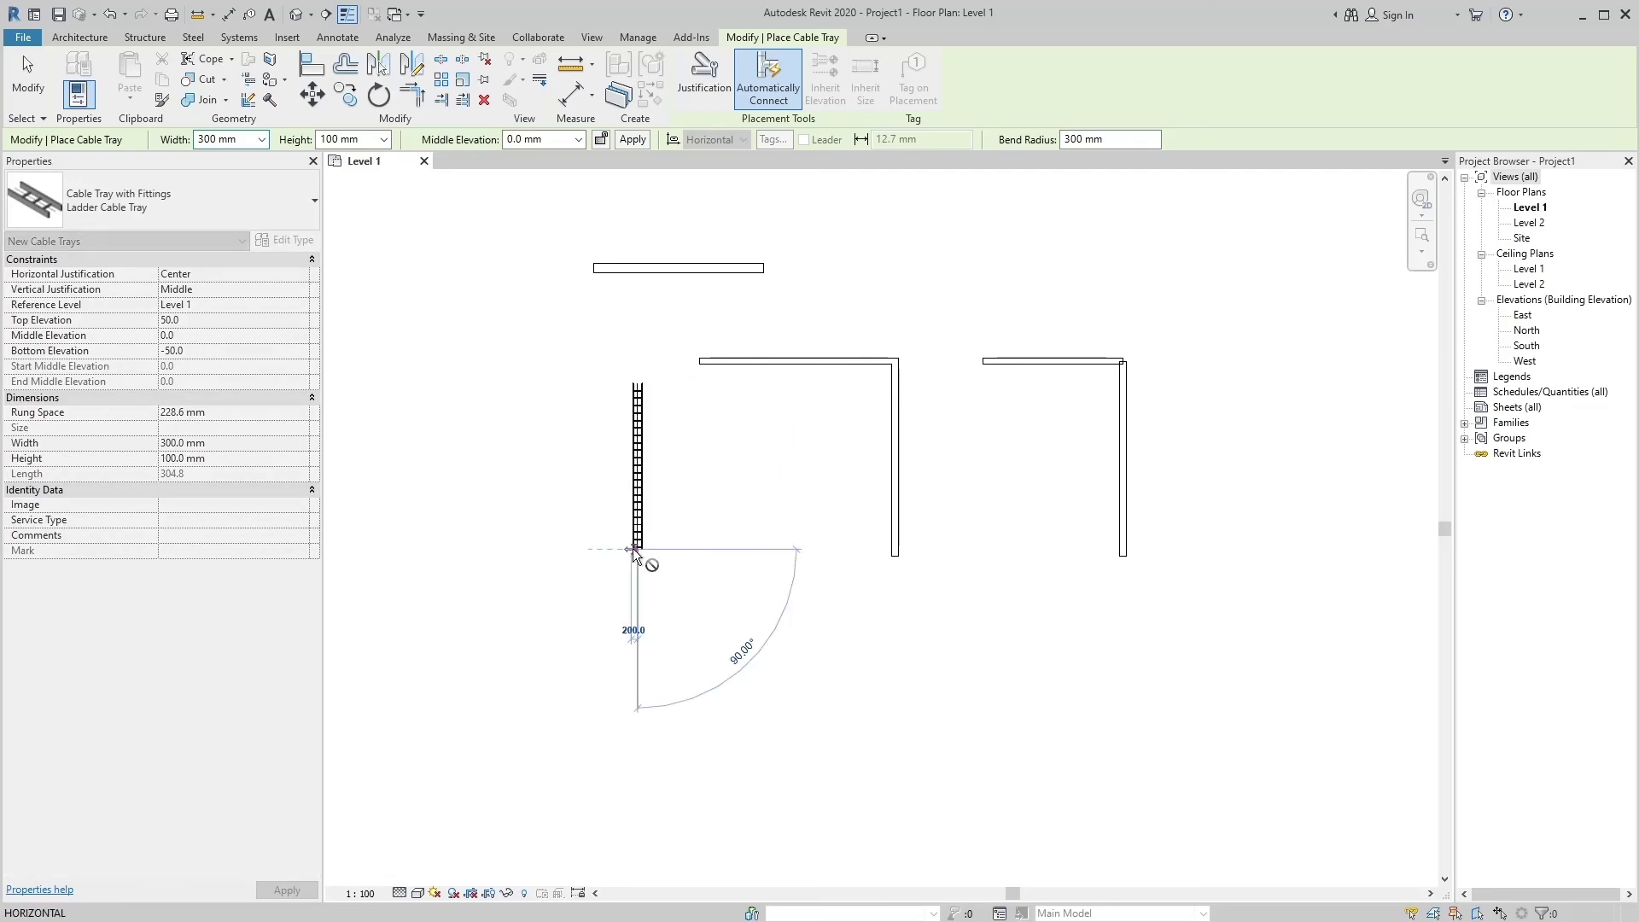
key(Escape)
key(Escape)
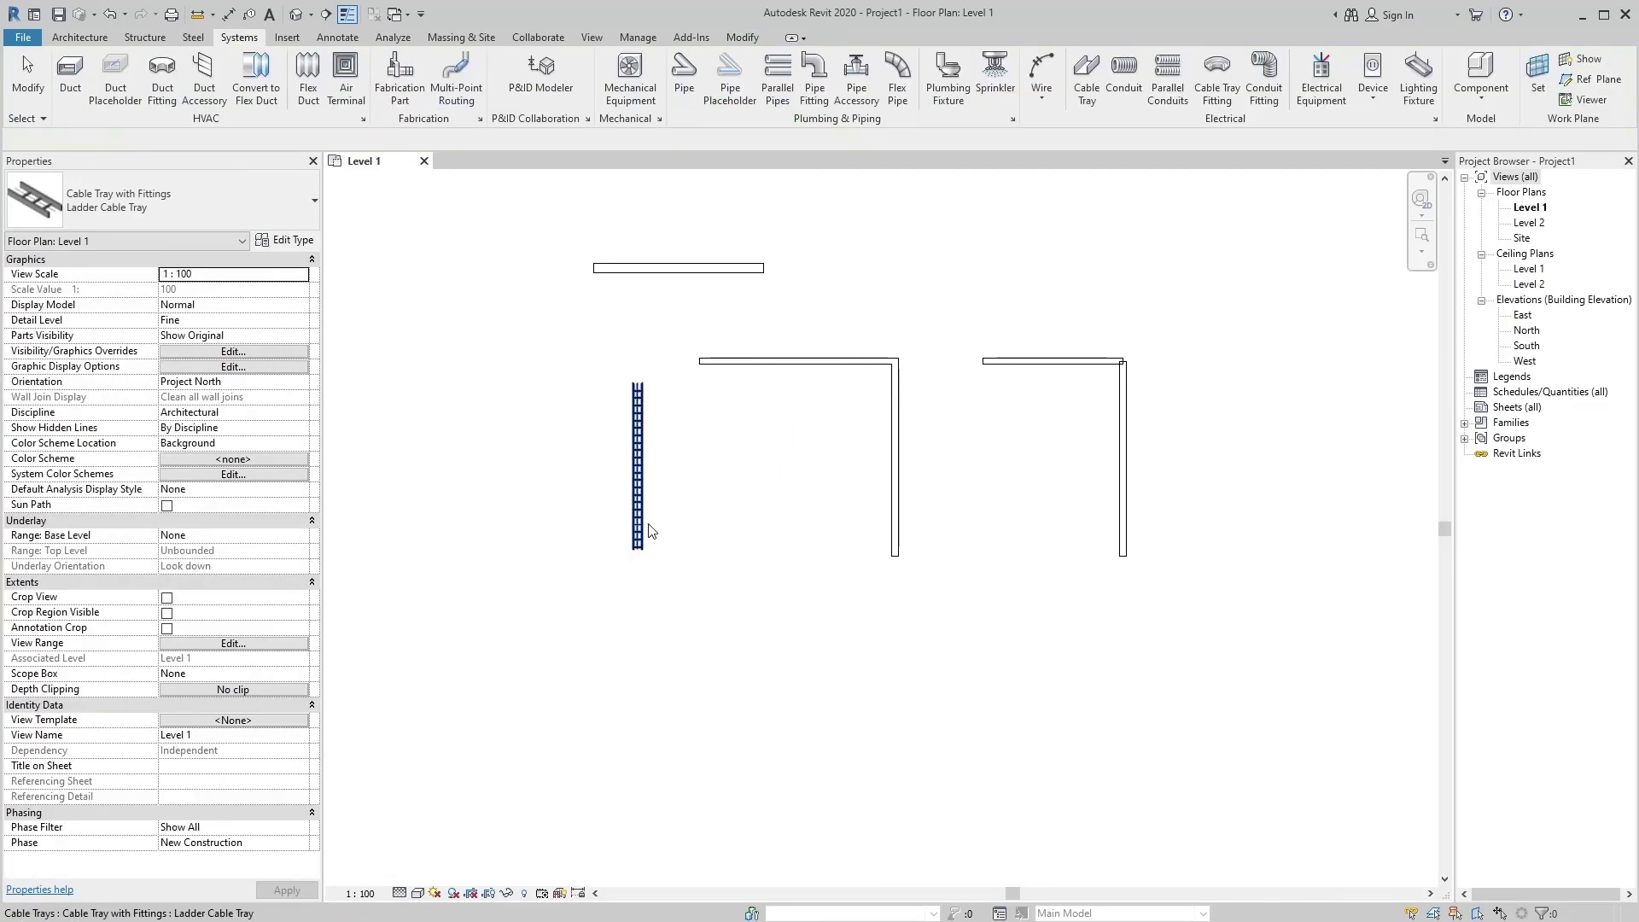
click(645, 549)
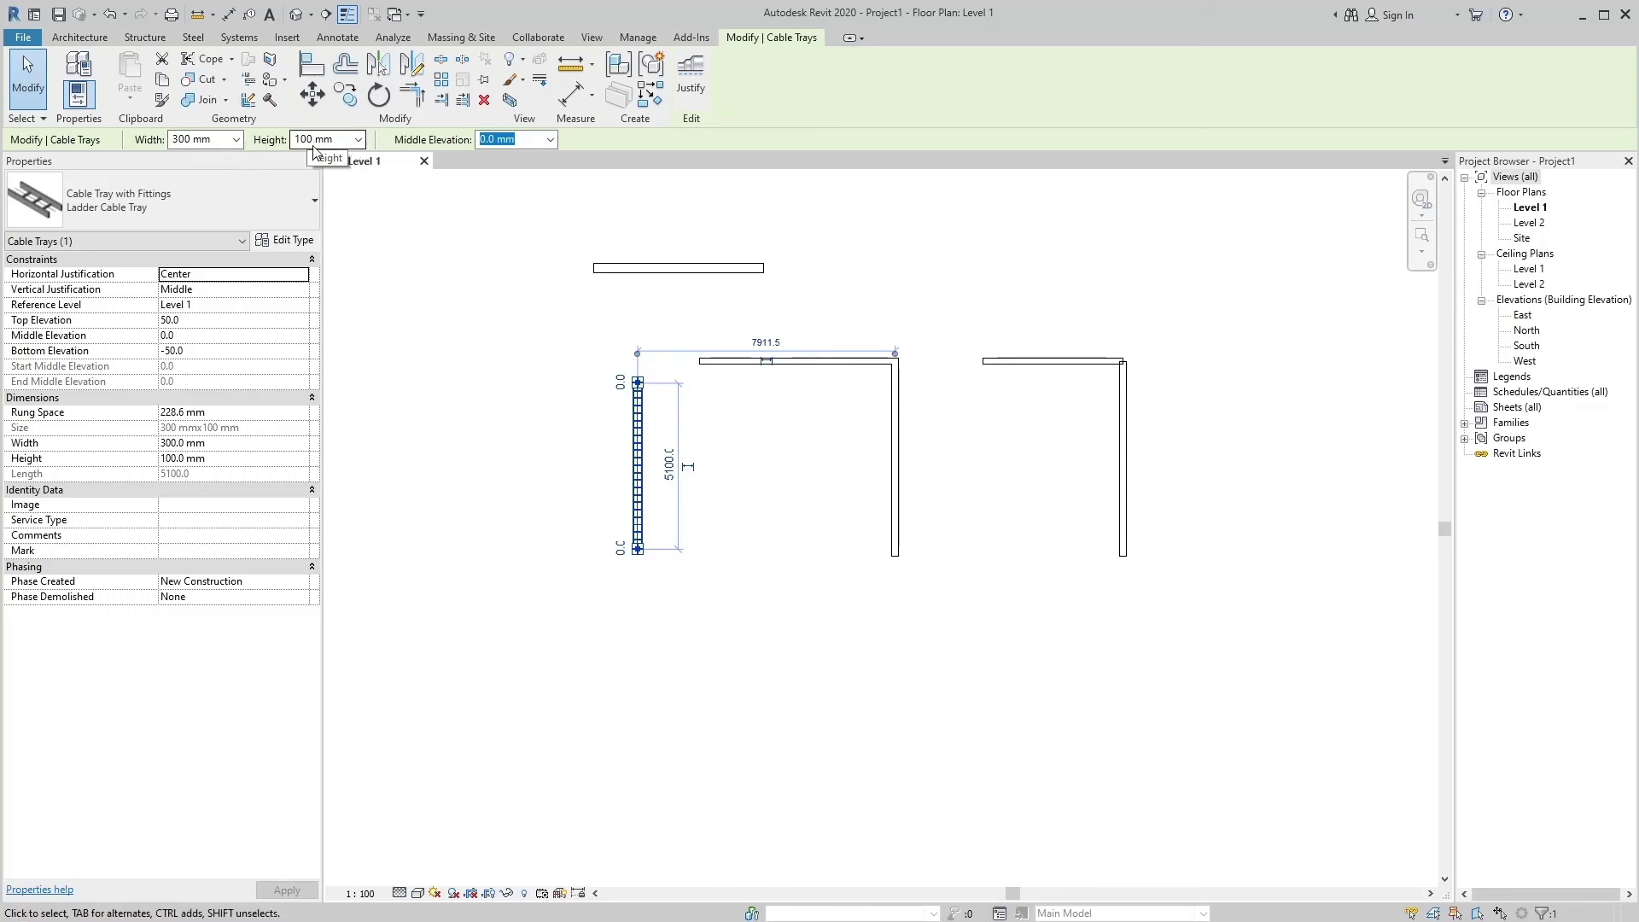
click(571, 395)
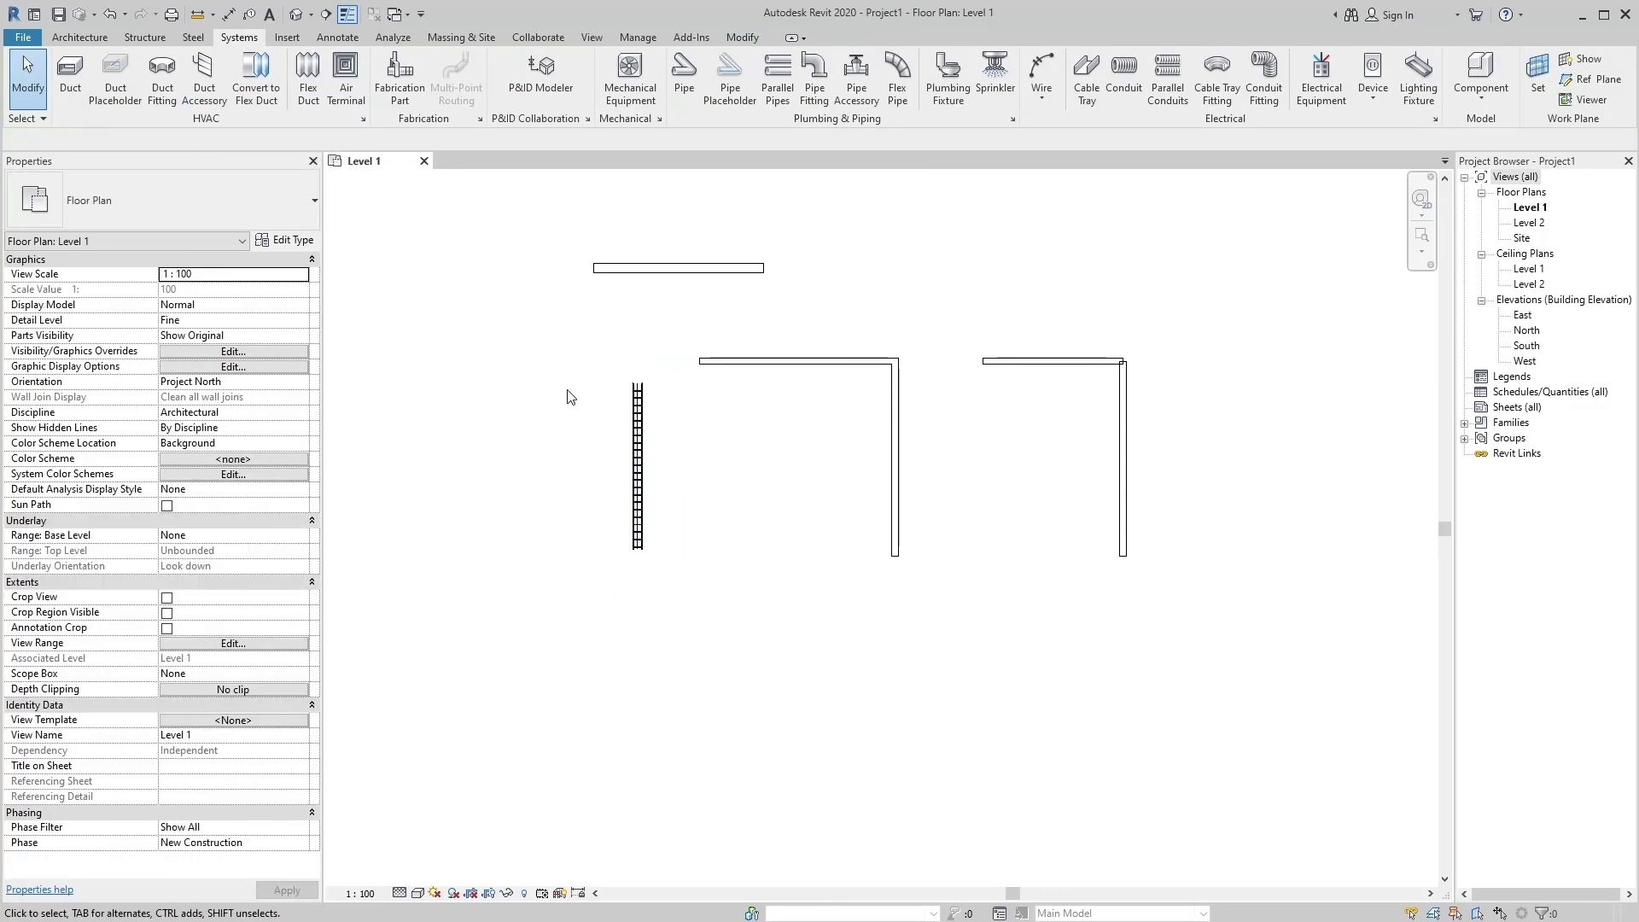